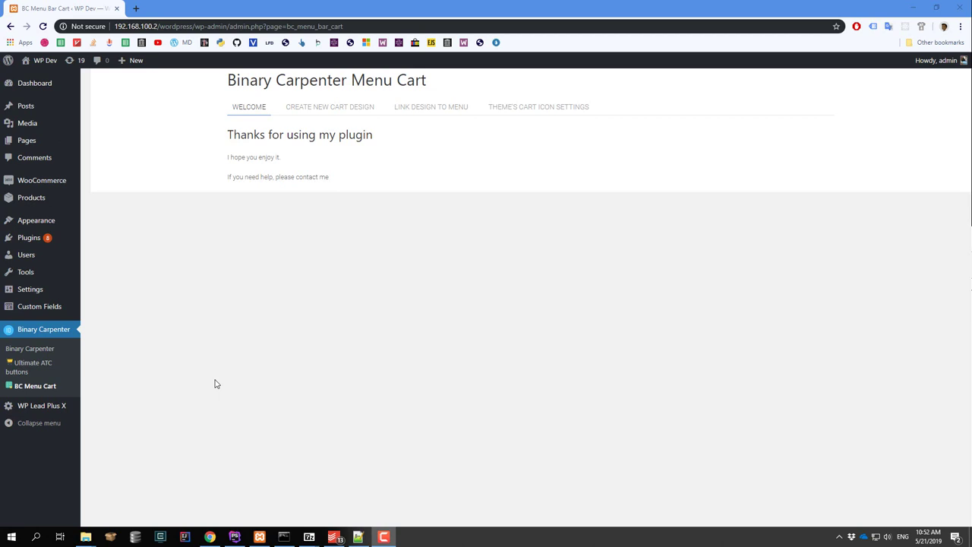
Open the WP Dev site homepage in a new browser tab
middle_click(38, 78)
View the WP Dev homepage menu, then return to the Menu Cart plugin page
click(173, 15)
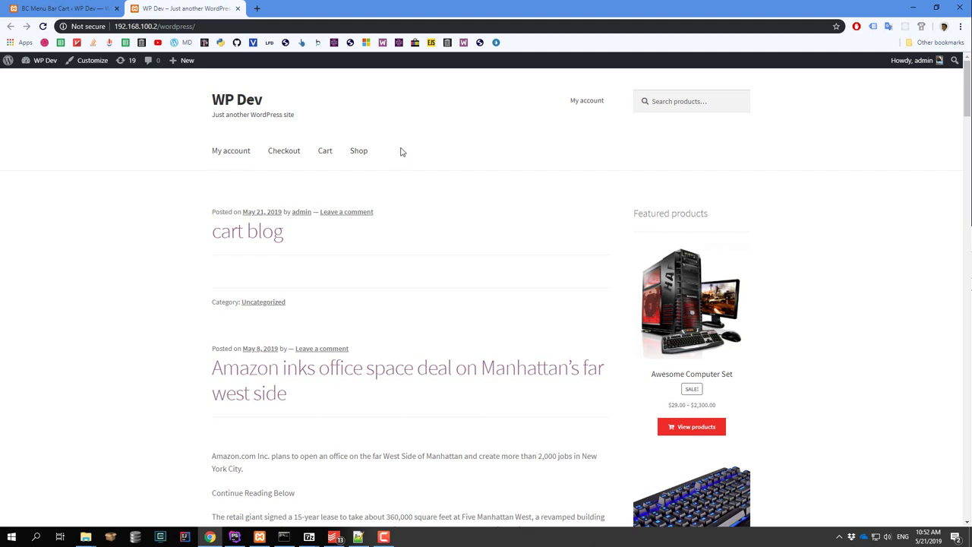
click(84, 10)
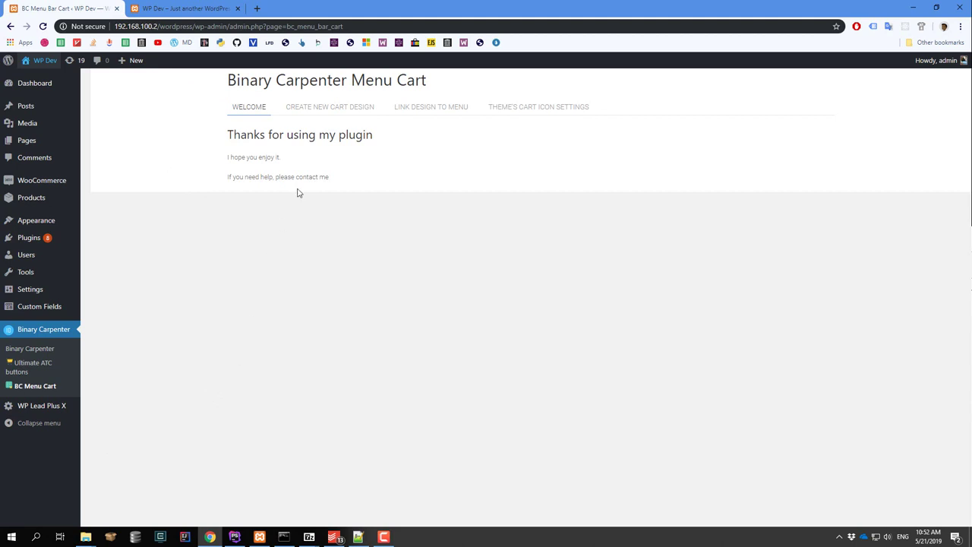
Create a new cart design titled 'simple cart design' that always shows the cart icon
click(315, 111)
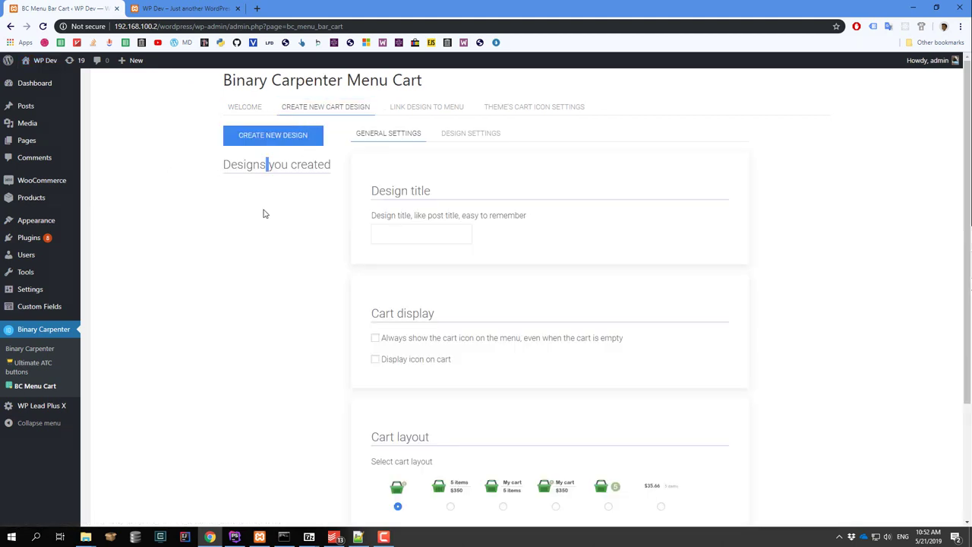
click(407, 236)
text(simple)
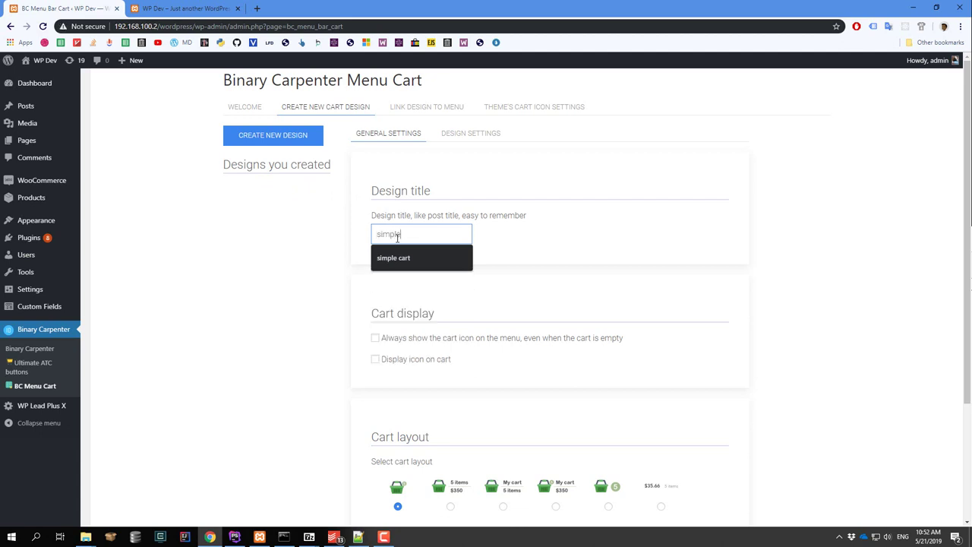
text( cart design)
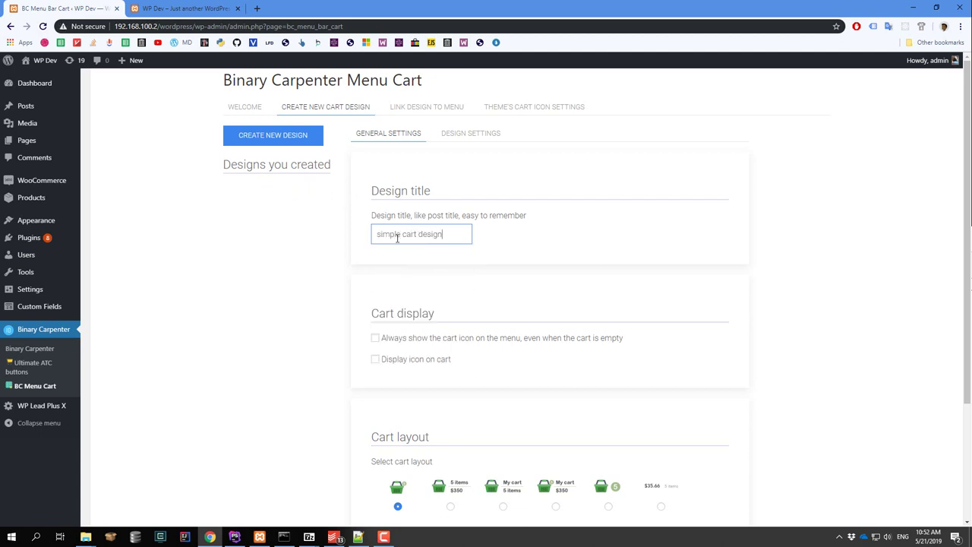
click(375, 338)
click(374, 359)
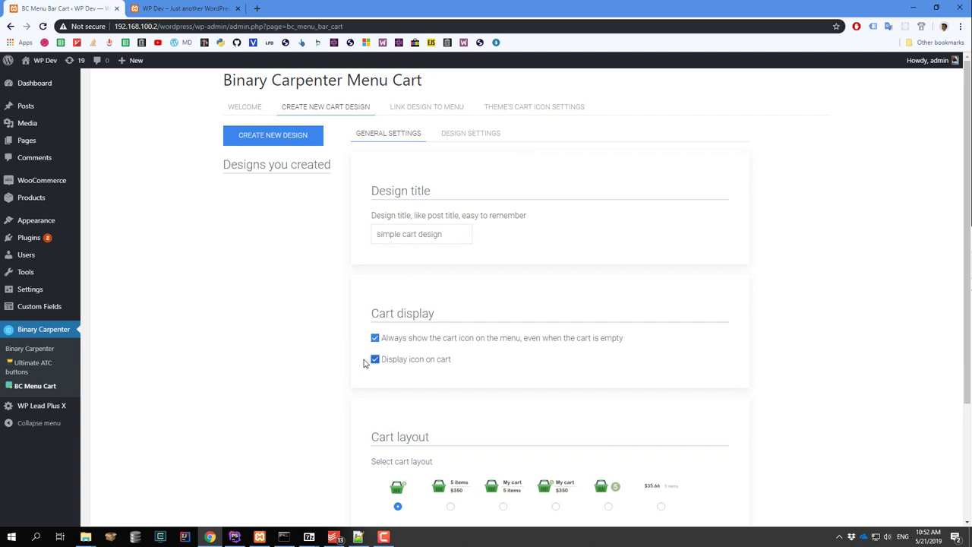
scroll(342, 354, down, 3)
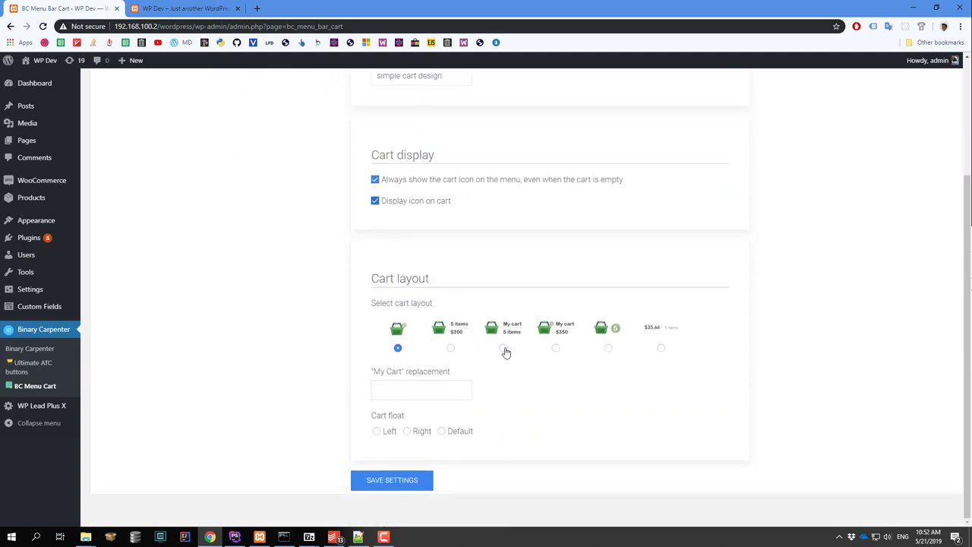
Choose the My cart with item count layout, replacing 'My Cart' with 'Shopping cart'
click(503, 348)
click(429, 390)
click(309, 357)
click(416, 388)
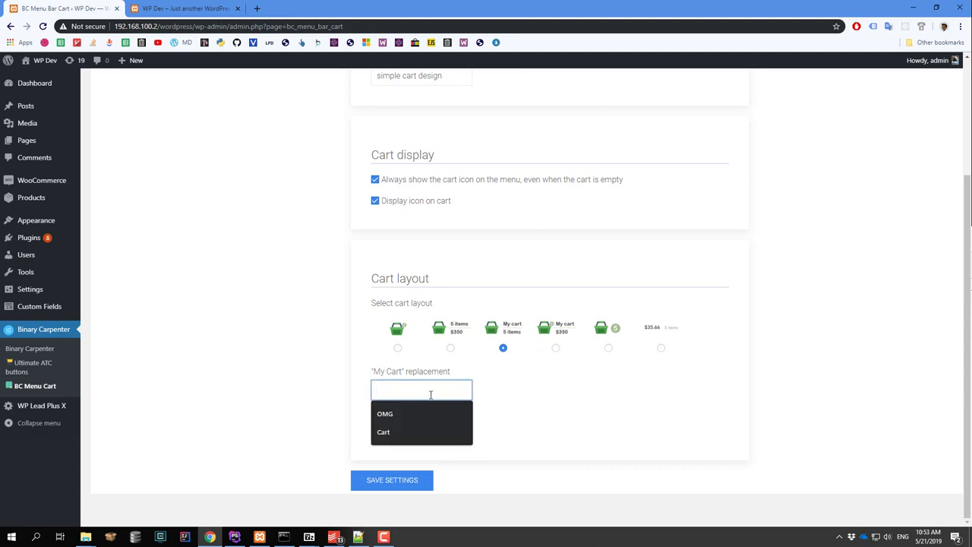
text(Shopping cart)
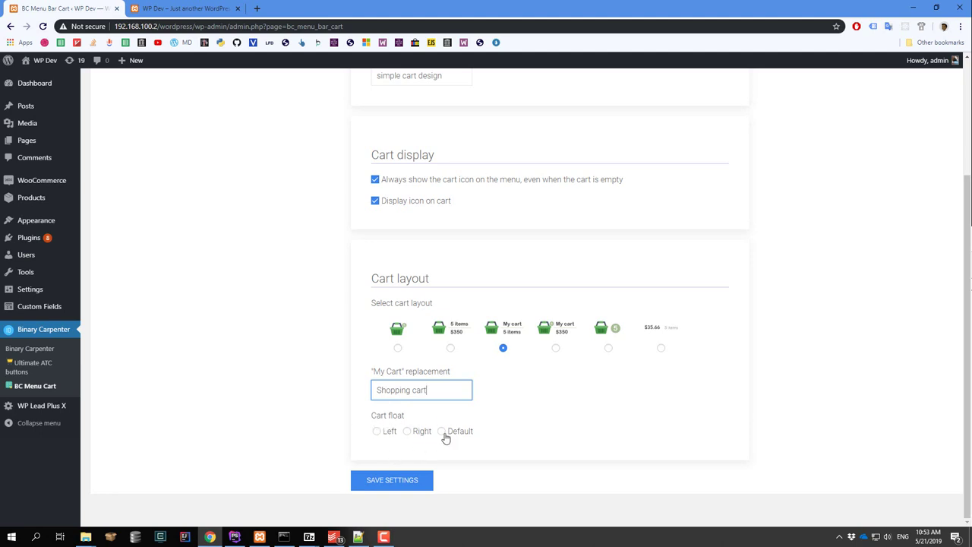
scroll(442, 429, up, 2)
scroll(448, 430, down, 2)
scroll(407, 388, up, 2)
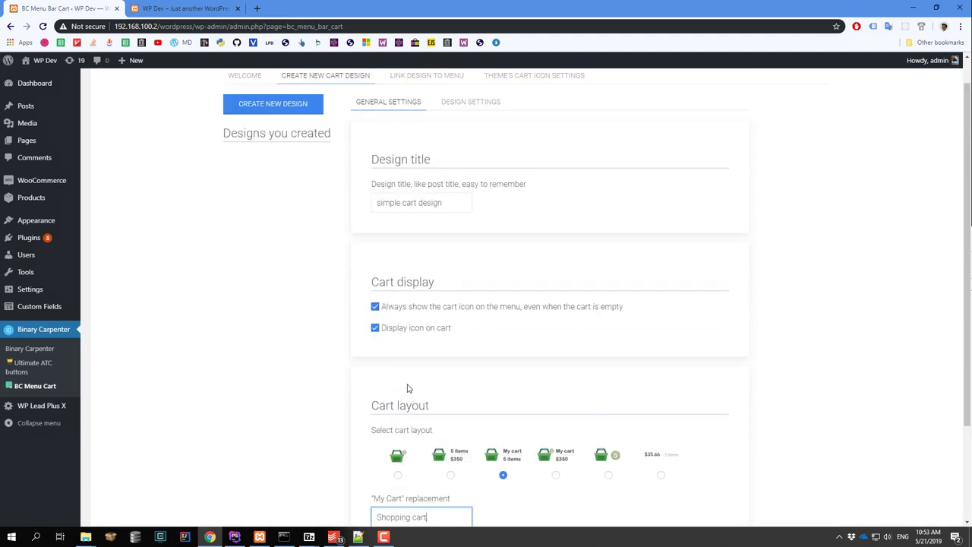
scroll(407, 388, up, 1)
In Design Settings, use a font icon with the shopping-bag style
click(468, 133)
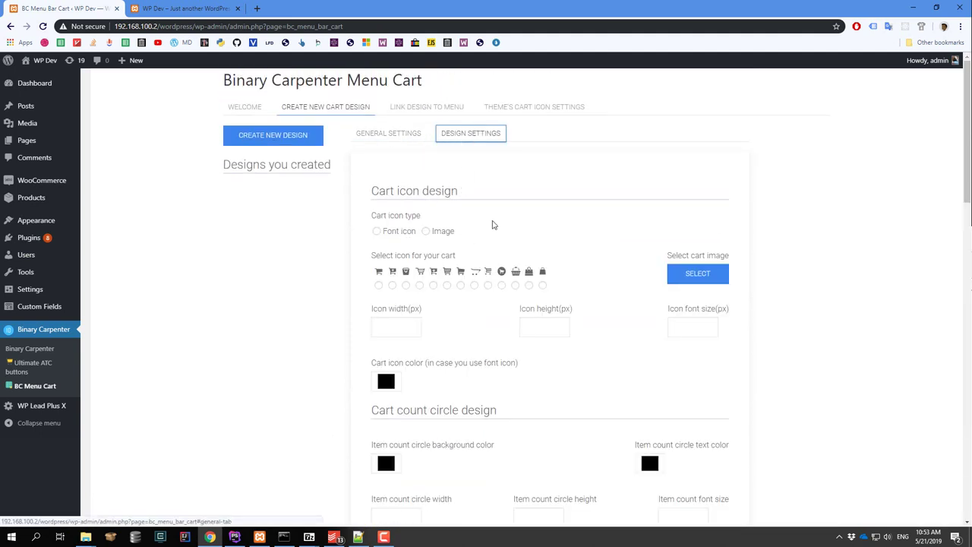
click(376, 232)
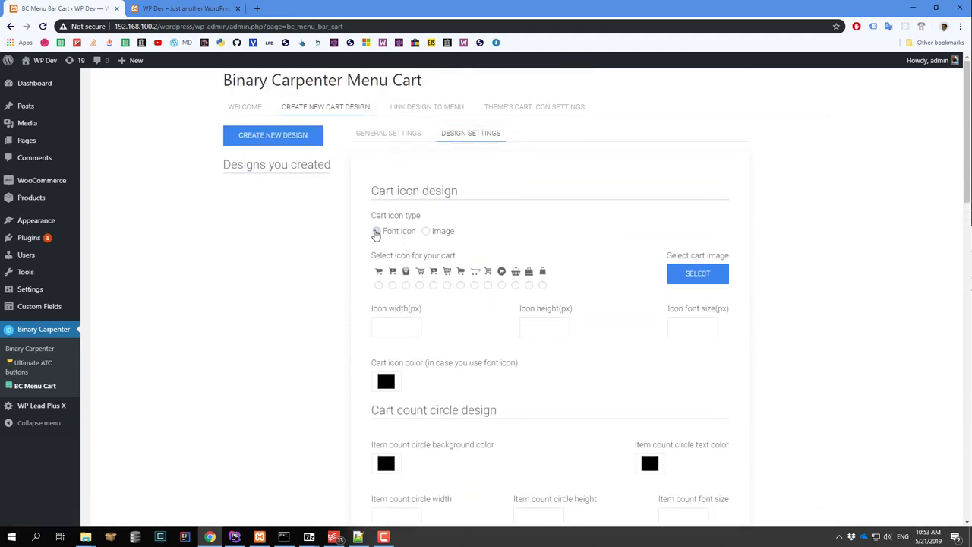
click(515, 285)
scroll(376, 289, down, 2)
Set the cart icon colour to a bright blue
click(386, 215)
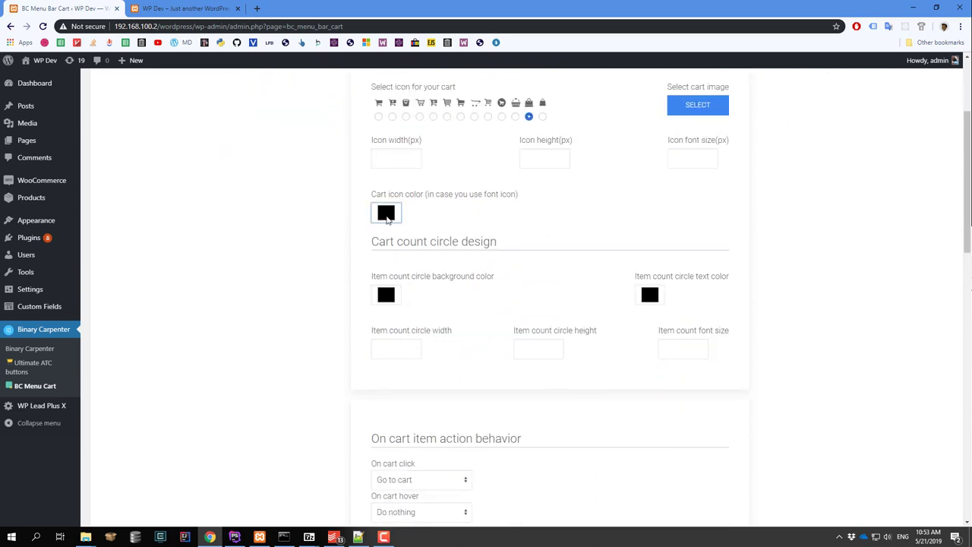
click(420, 206)
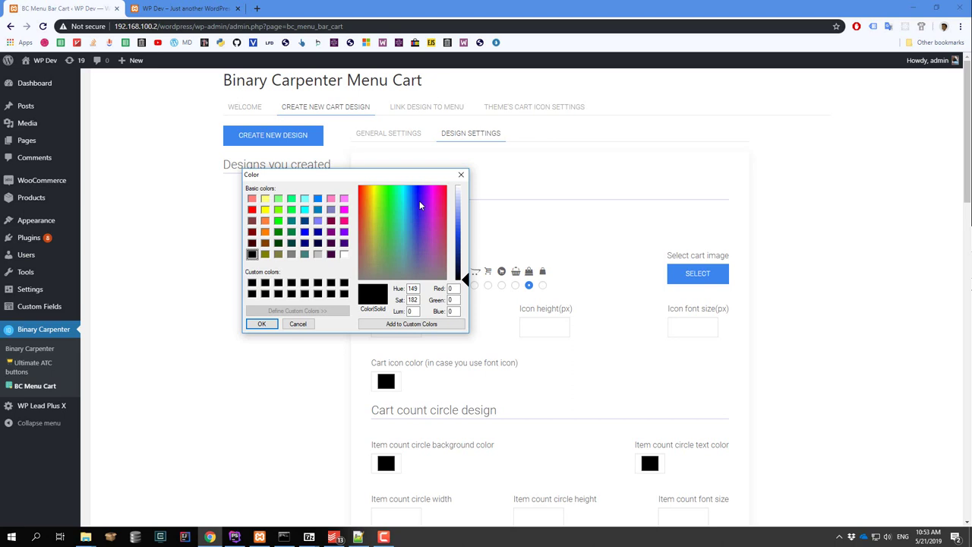
drag(458, 230, 461, 227)
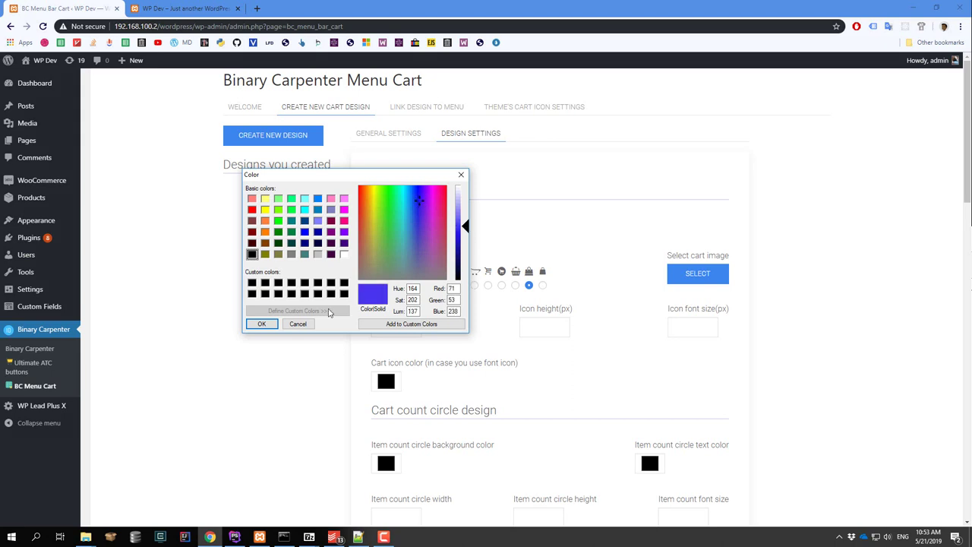
click(261, 324)
scroll(413, 395, down, 3)
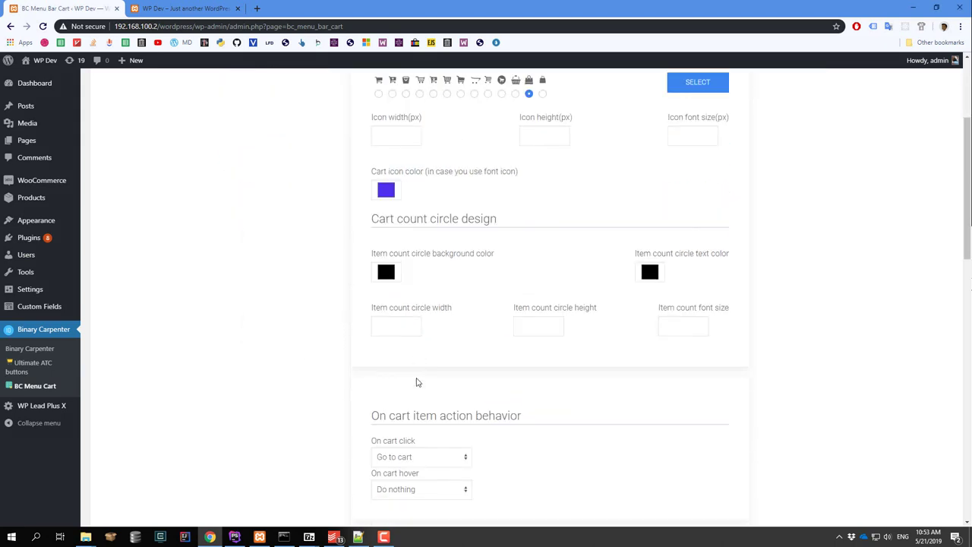
scroll(416, 382, down, 3)
scroll(416, 376, up, 2)
scroll(425, 368, up, 2)
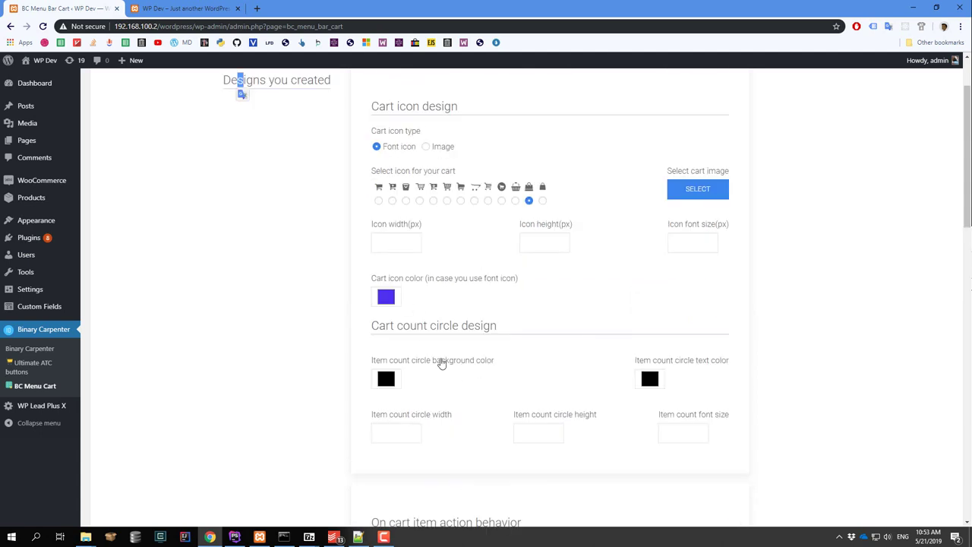
Review the design settings, highlighting the Cart count circle design heading
triple_click(380, 325)
scroll(414, 332, up, 1)
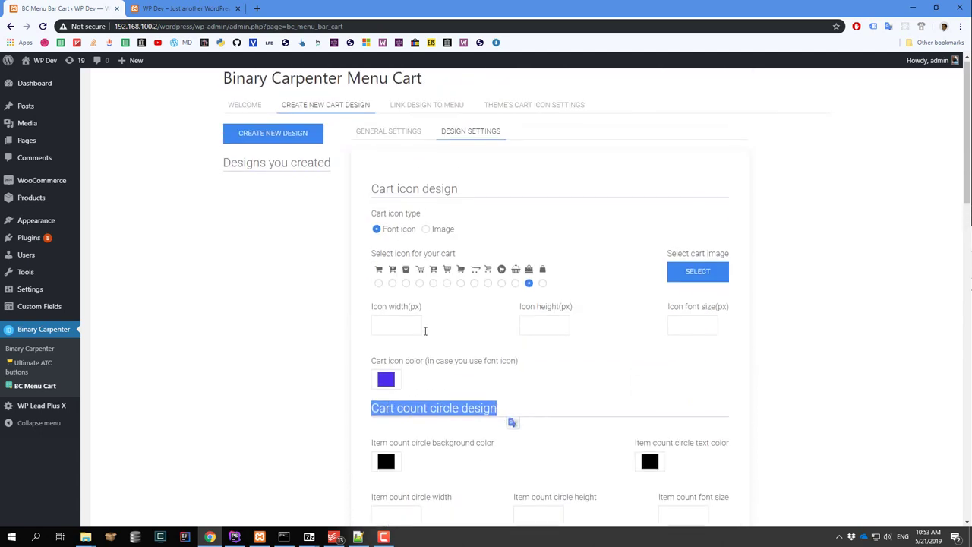
scroll(426, 350, down, 1)
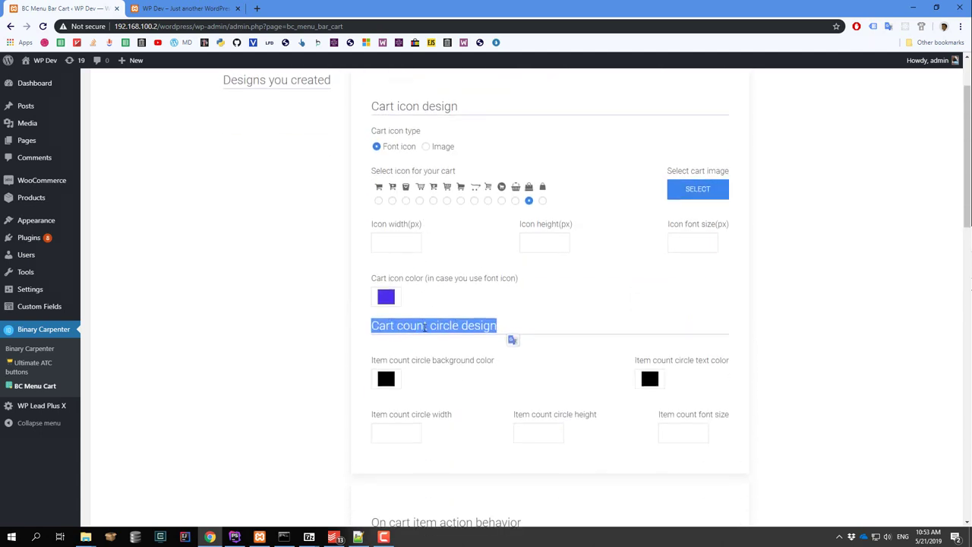
scroll(424, 326, down, 2)
scroll(354, 228, down, 4)
scroll(352, 220, up, 4)
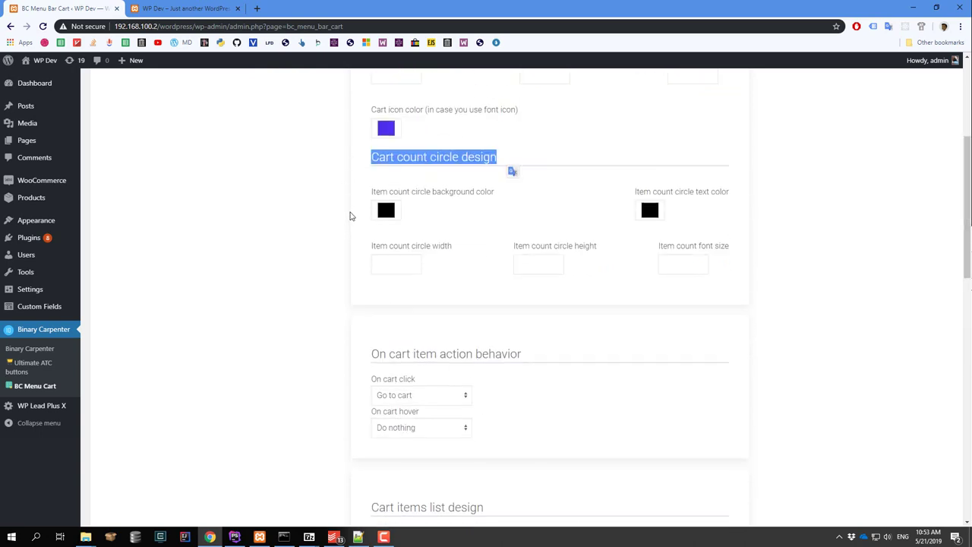
scroll(352, 216, up, 3)
Check the general settings, then highlight the cart item action behavior heading in design settings
click(395, 135)
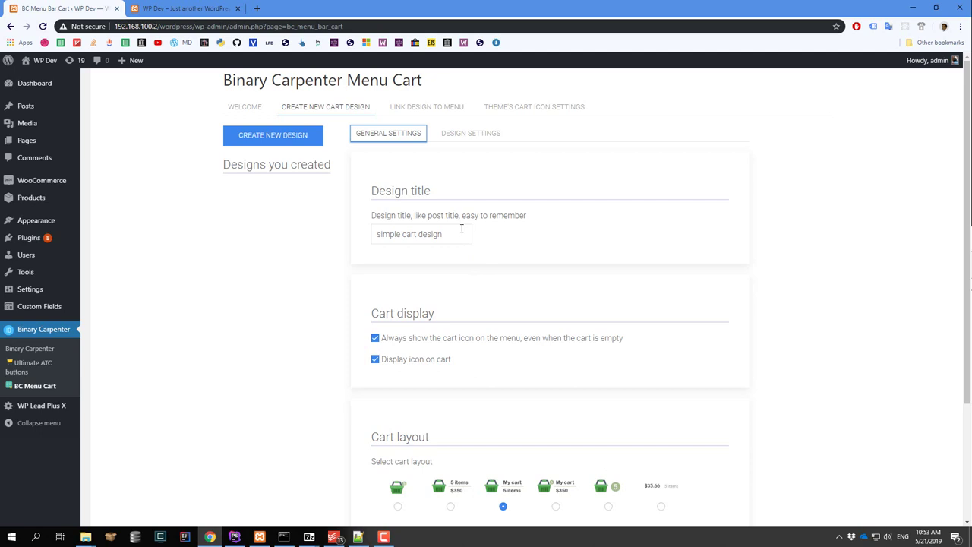
click(470, 134)
scroll(460, 365, down, 3)
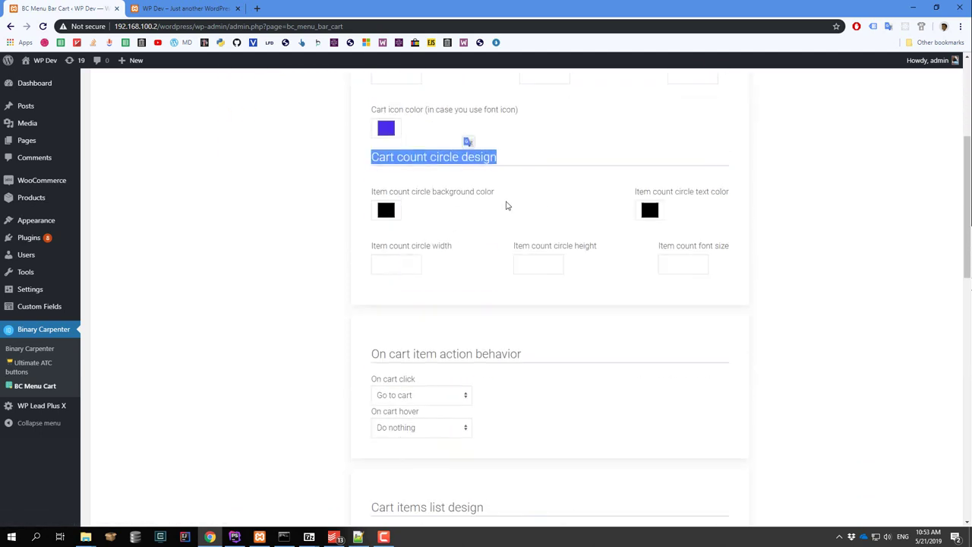
click(293, 277)
scroll(332, 291, down, 2)
drag(389, 185, 516, 188)
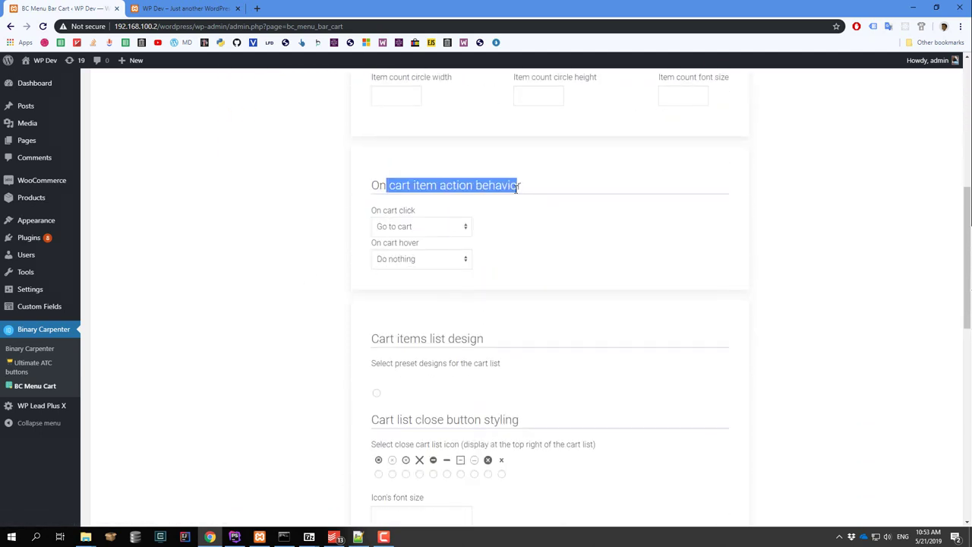
click(460, 188)
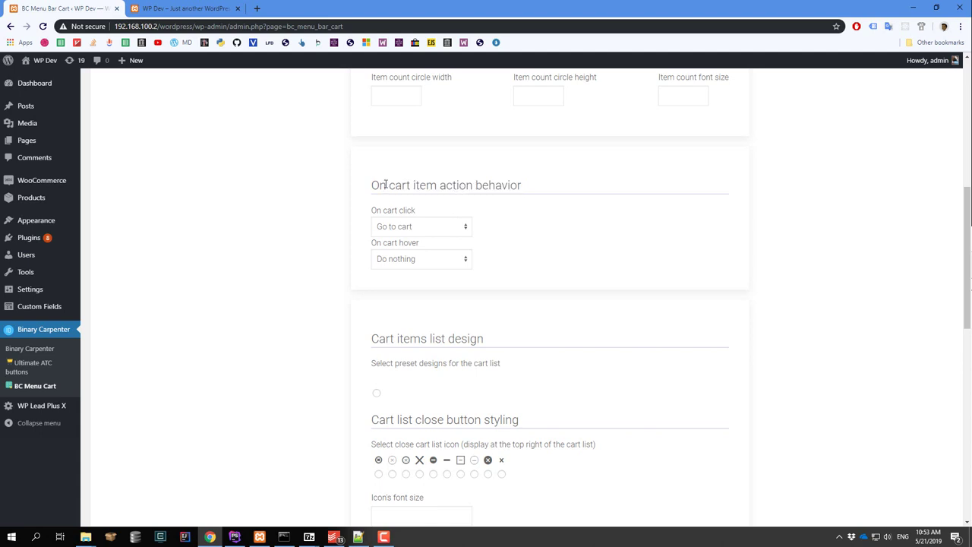
drag(386, 185, 524, 188)
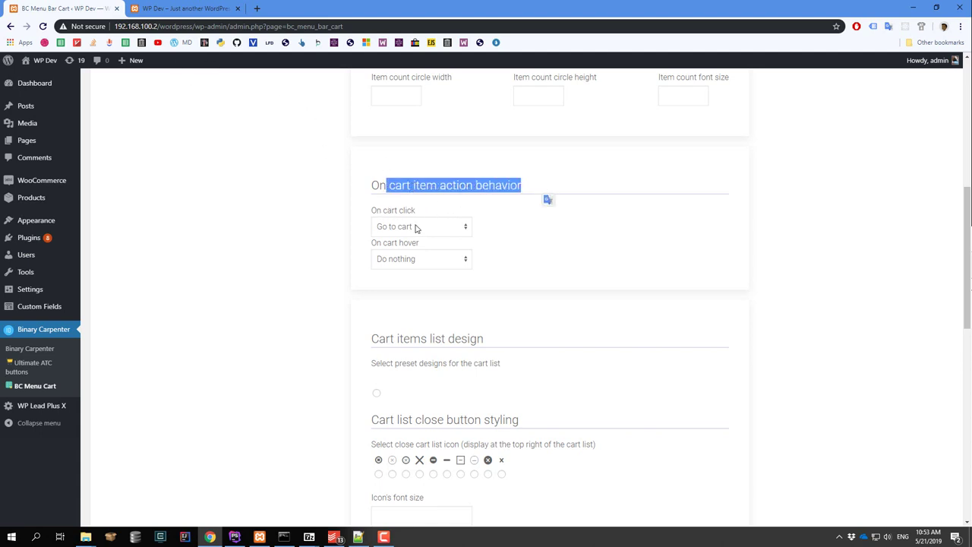
Make hovering over the cart show the cart items list
click(417, 230)
click(332, 235)
click(418, 227)
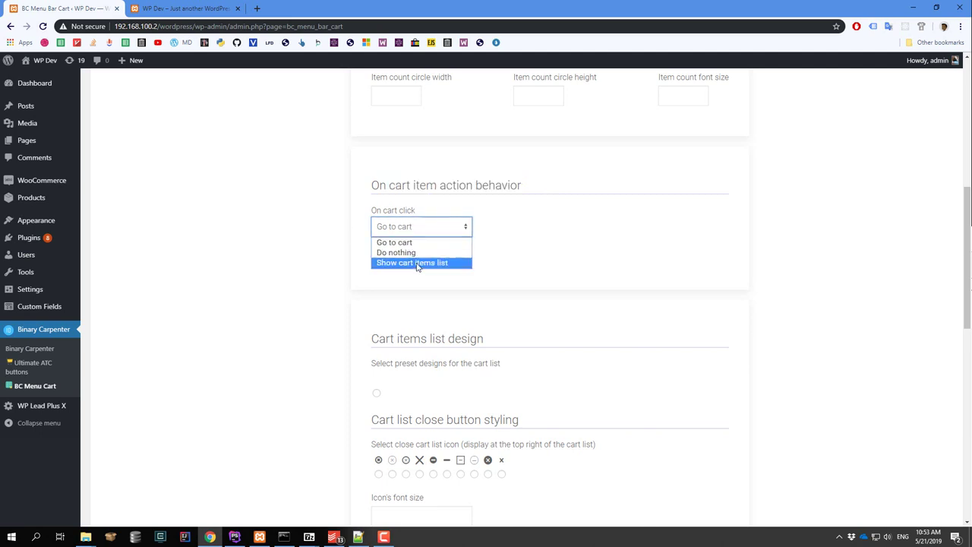
click(414, 252)
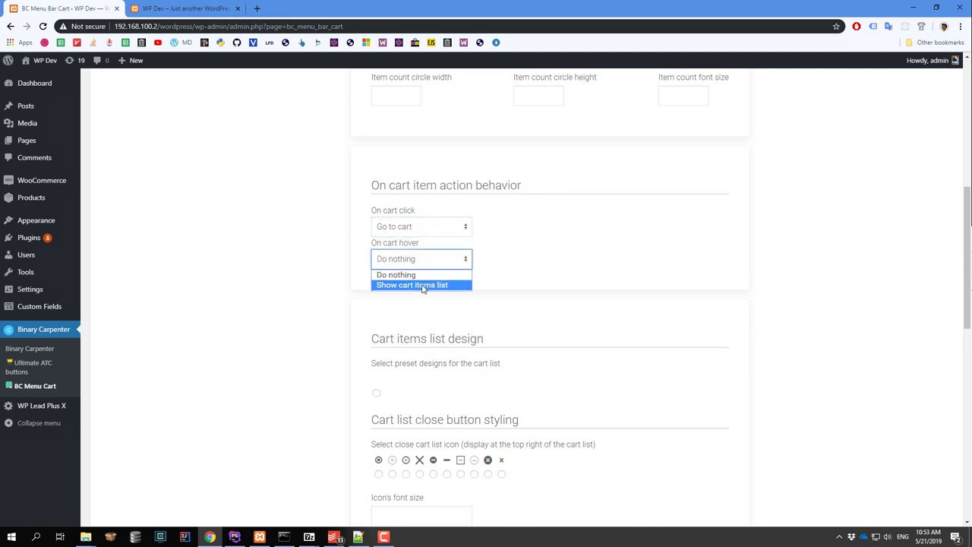
click(422, 284)
click(318, 256)
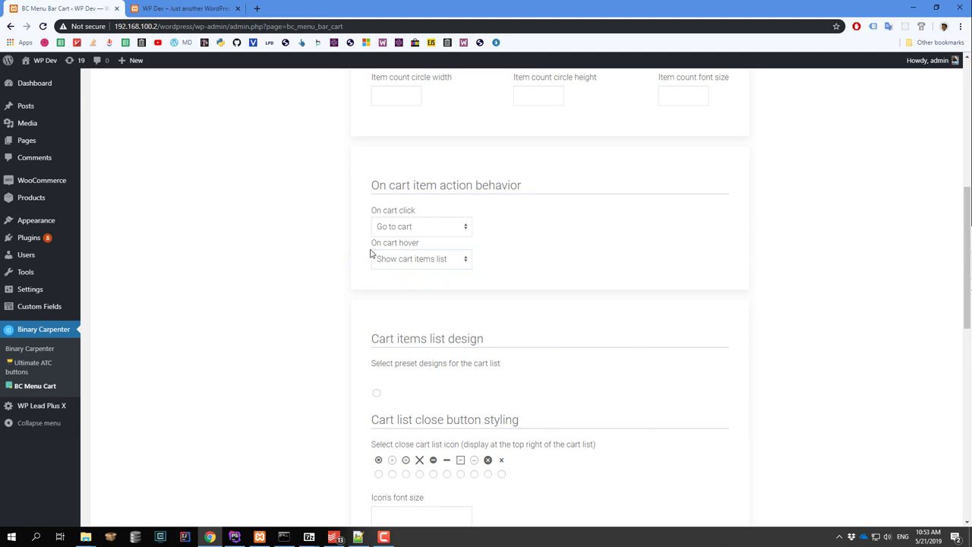
scroll(400, 311, down, 2)
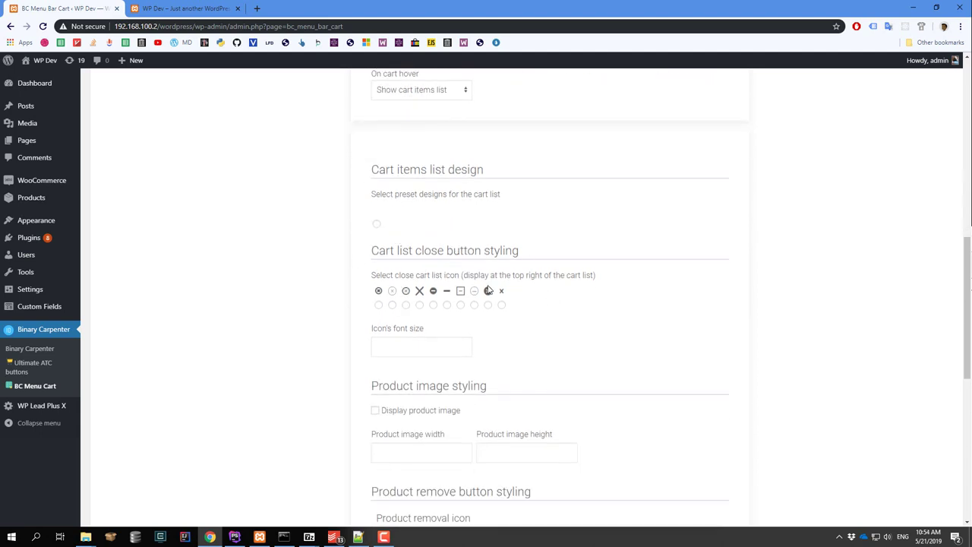
scroll(492, 251, down, 1)
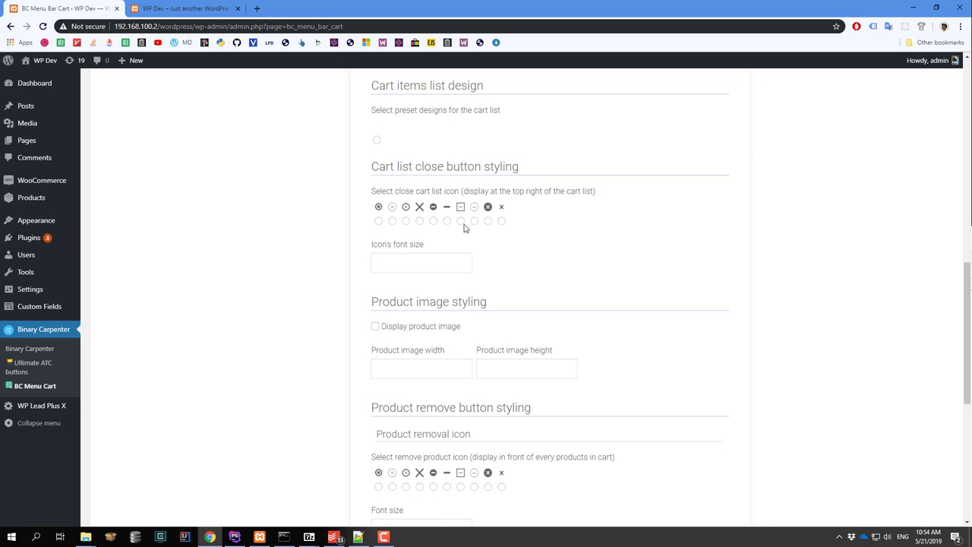
Pick a close icon and the last second-row product removal icon
click(474, 220)
click(433, 220)
scroll(365, 270, down, 2)
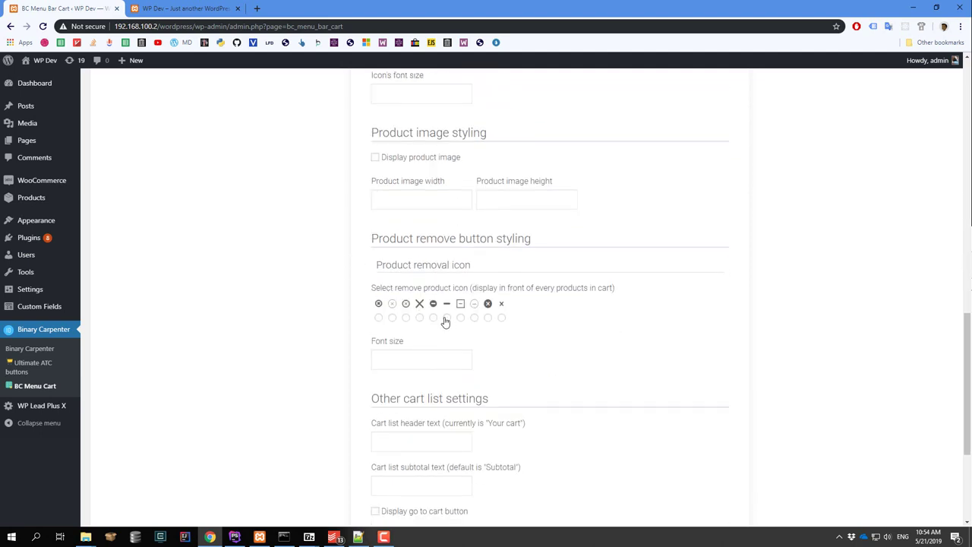
click(501, 318)
Show go-to-cart and go-to-checkout buttons, giving the cart button a blue background
scroll(378, 306, down, 2)
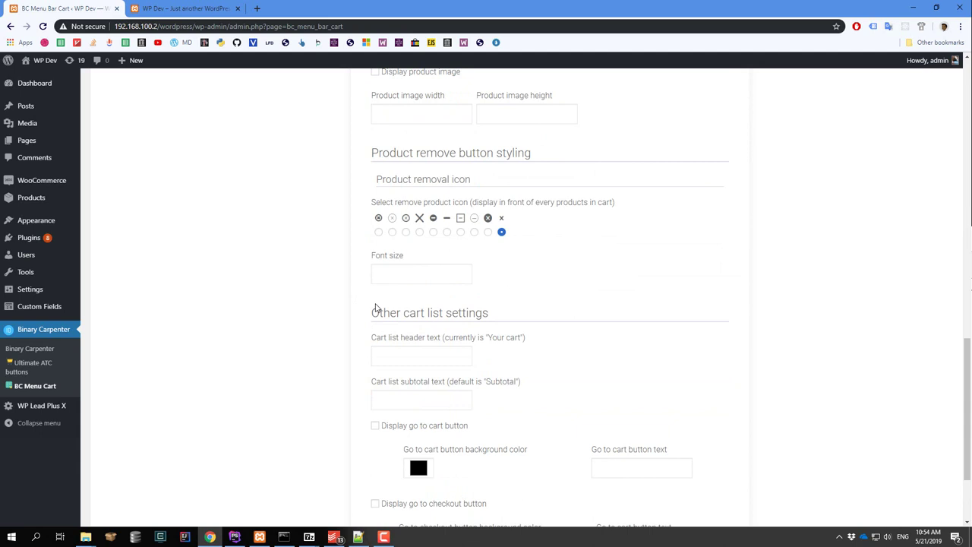
scroll(375, 310, down, 2)
click(374, 300)
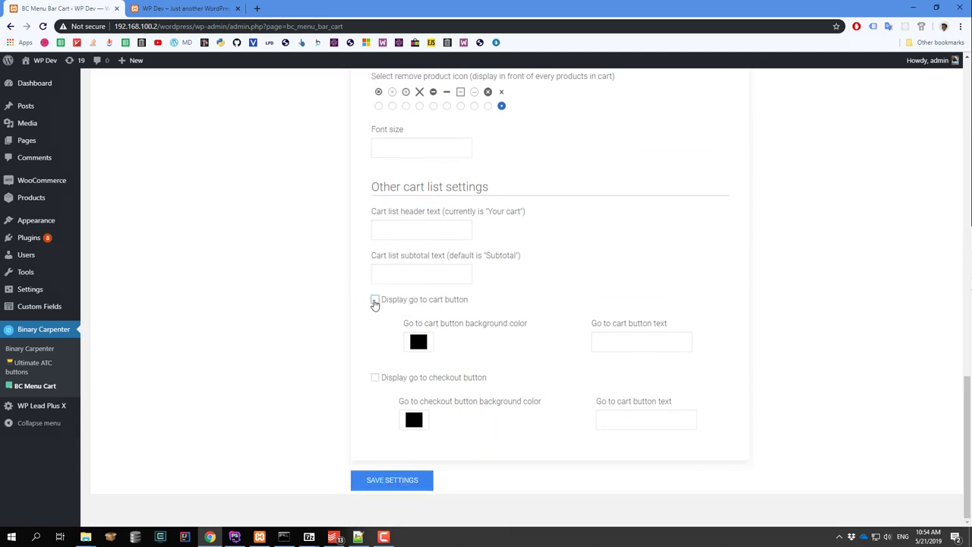
click(375, 378)
click(419, 342)
click(276, 127)
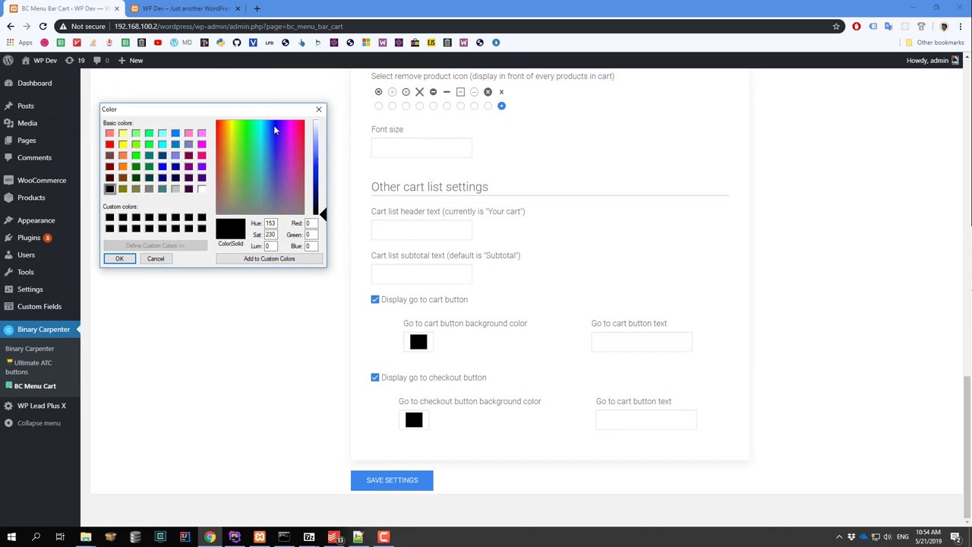
drag(318, 162, 318, 153)
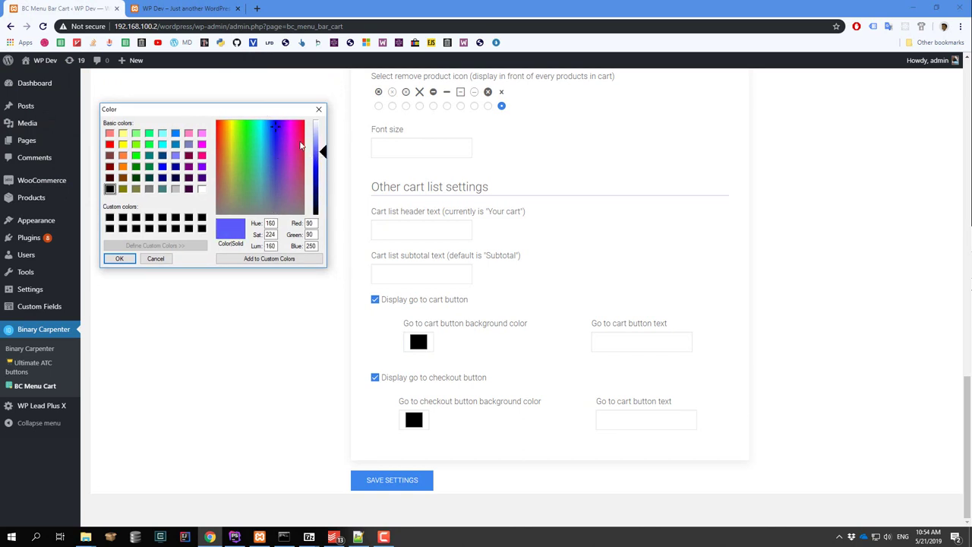
click(121, 259)
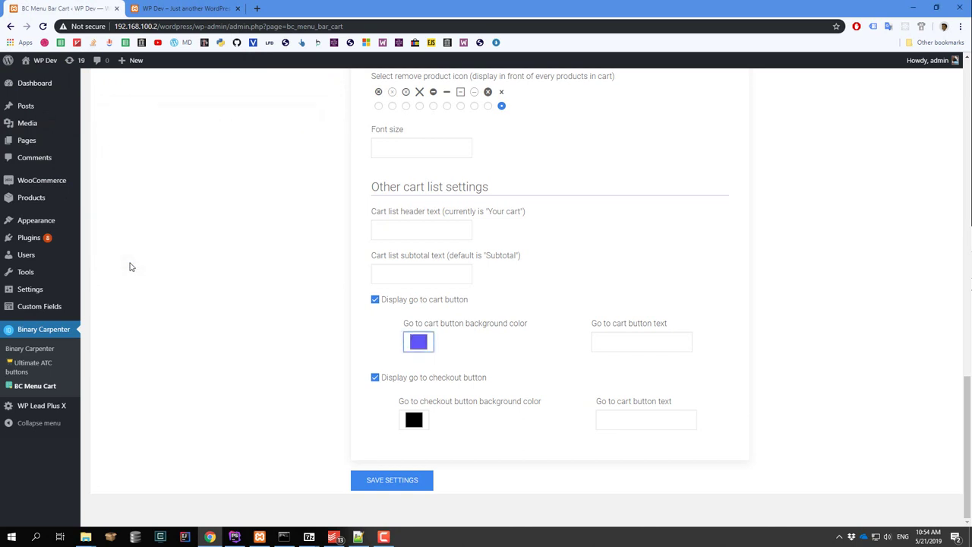
Give the go-to-checkout button a blue background
click(413, 422)
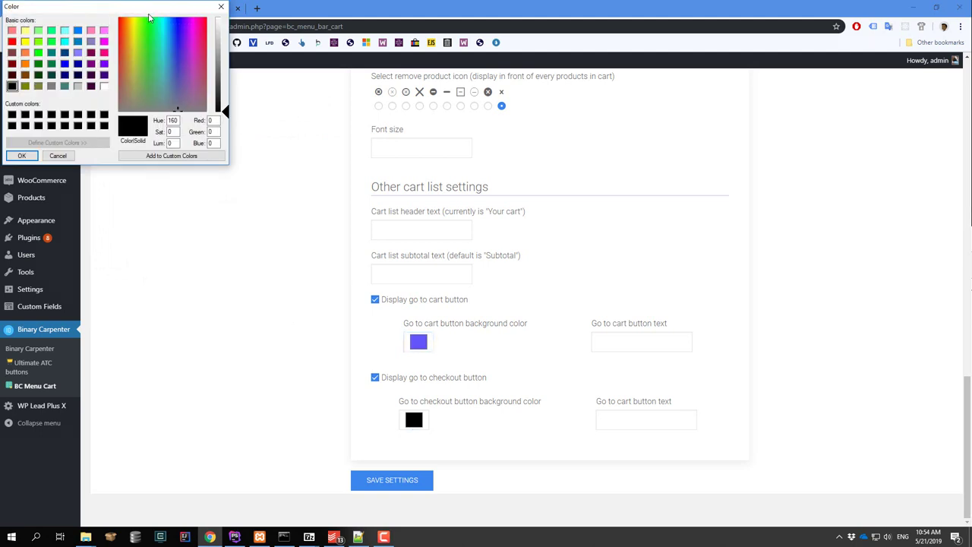
drag(150, 6, 335, 153)
click(274, 188)
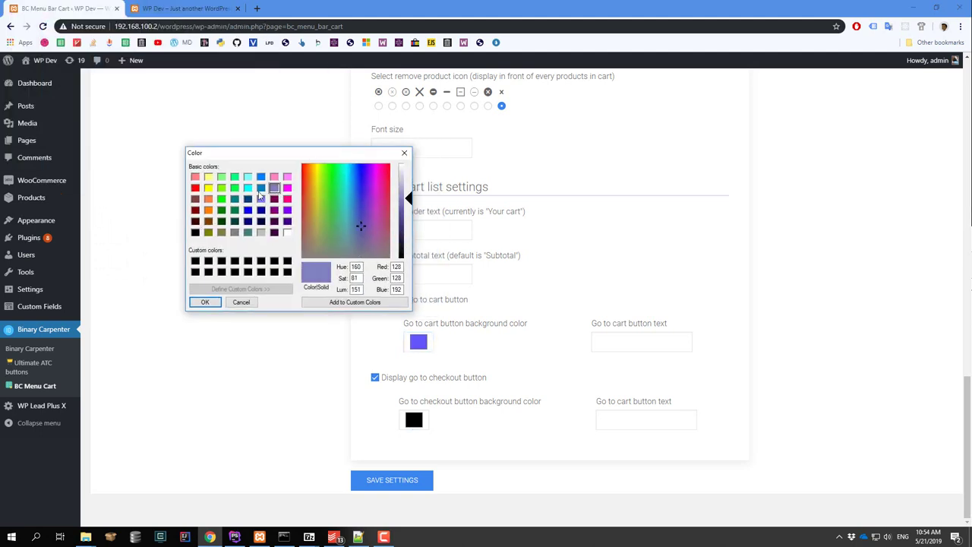
click(262, 188)
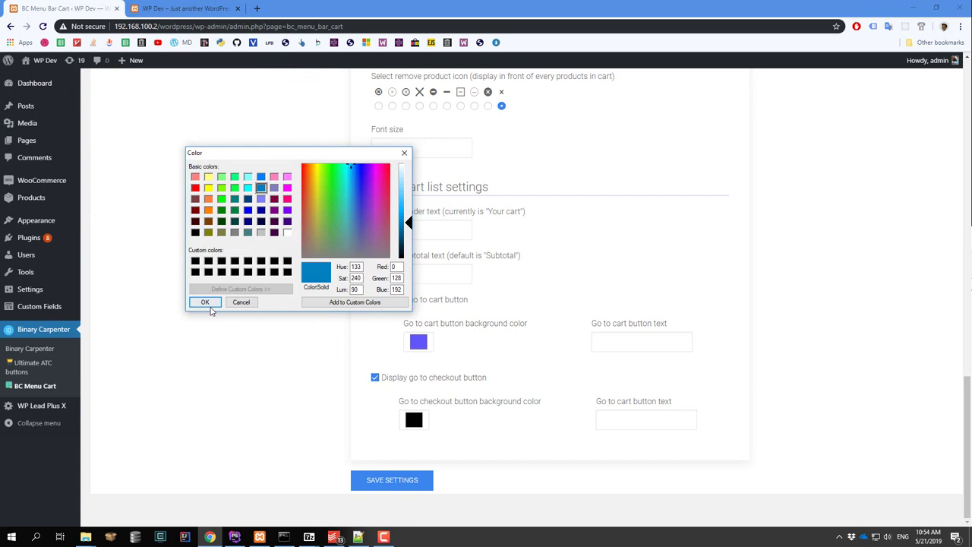
click(205, 302)
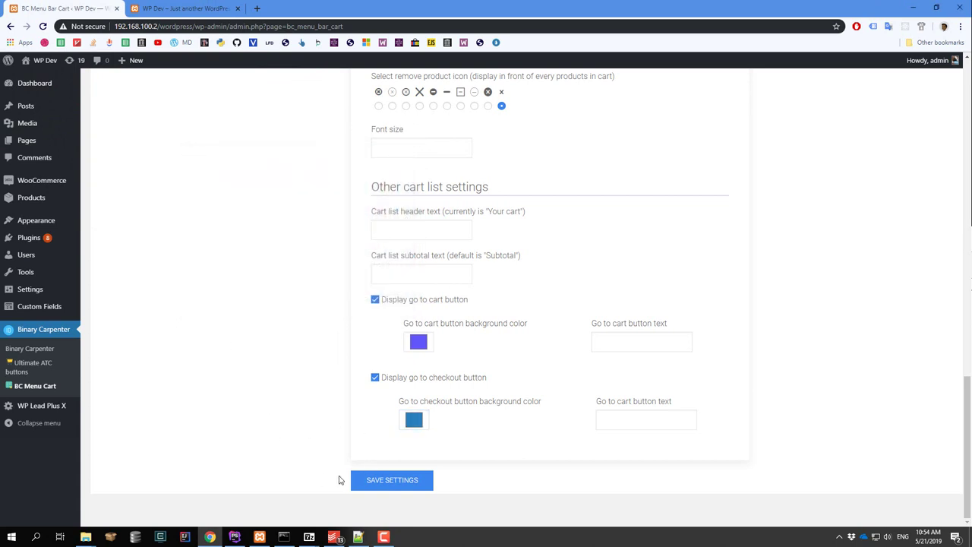
Save the cart design settings and check 'simple cart design' in the design list
click(398, 481)
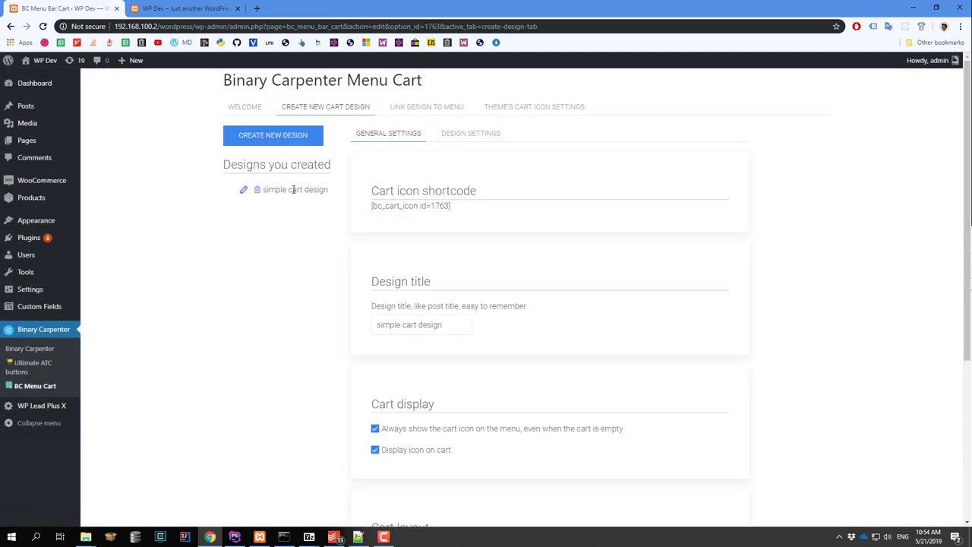
mouse_move(329, 194)
mouse_down()
mouse_move(285, 190)
mouse_move(279, 211)
mouse_move(322, 195)
mouse_up()
click(278, 193)
double_click(278, 191)
click(251, 238)
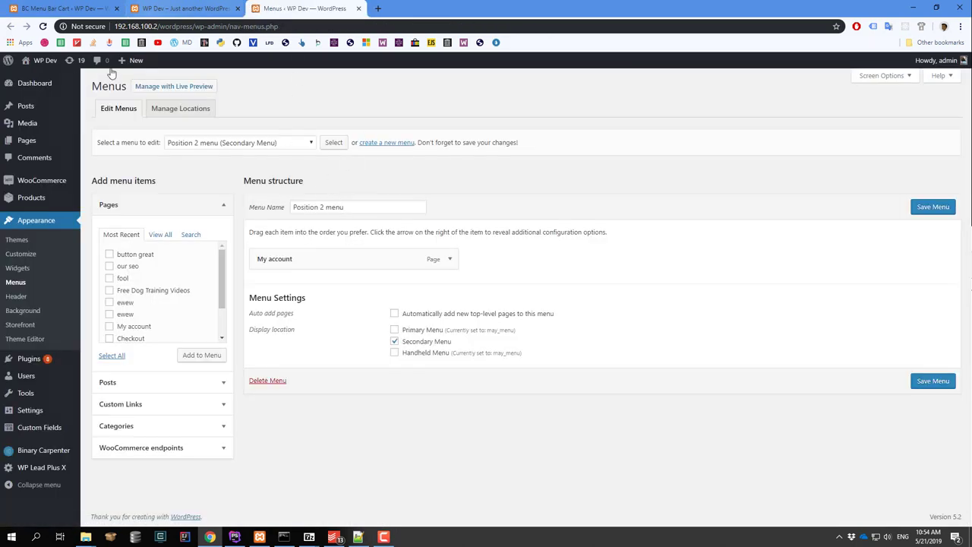
Open the site front page in a new tab and list the menus available on the Menus page
mouse_move(45, 60)
middle_click(42, 74)
click(400, 8)
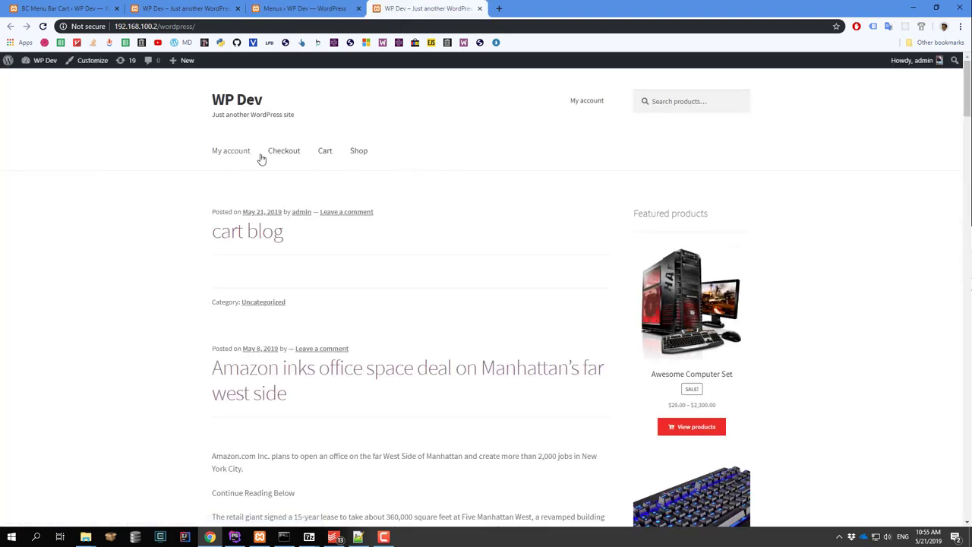
click(289, 6)
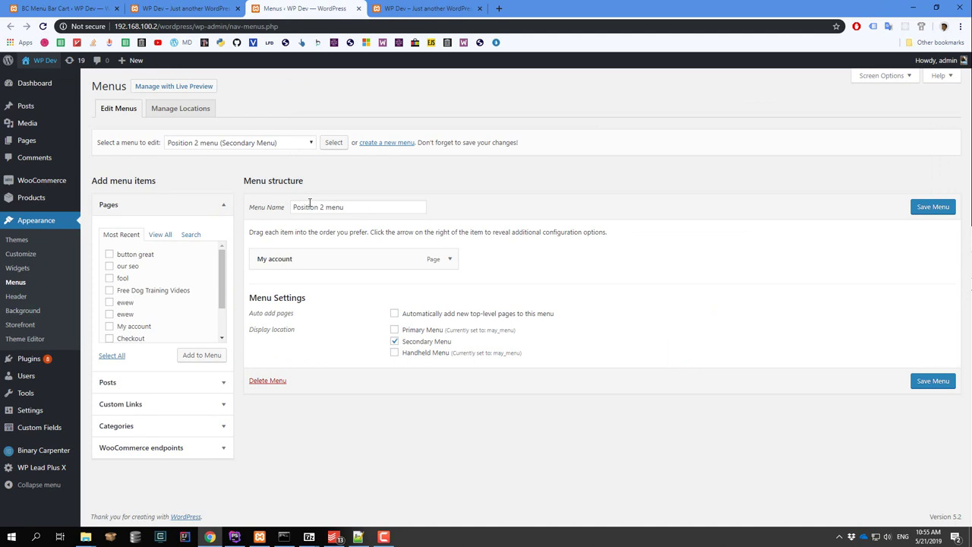
click(259, 146)
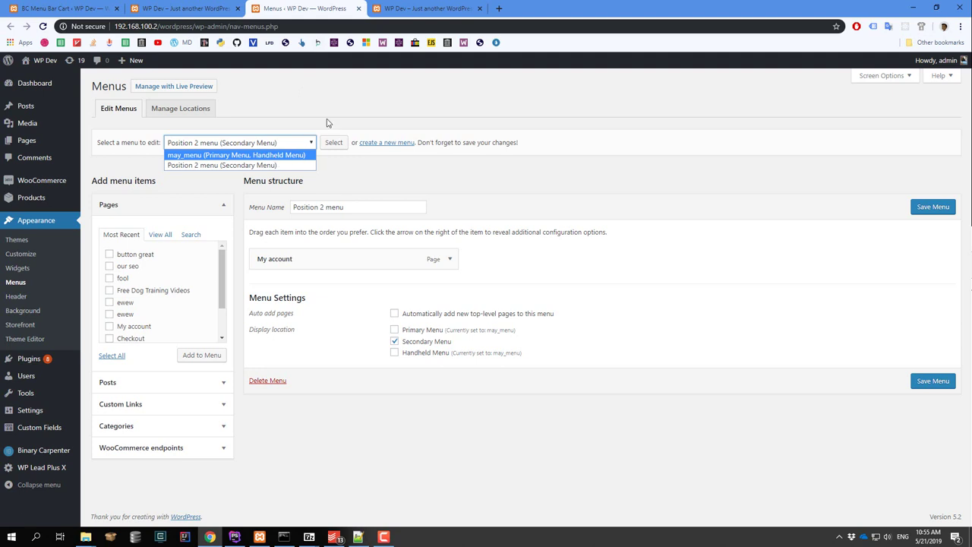
Close the Menus page and return to the Menu Cart design page
click(359, 10)
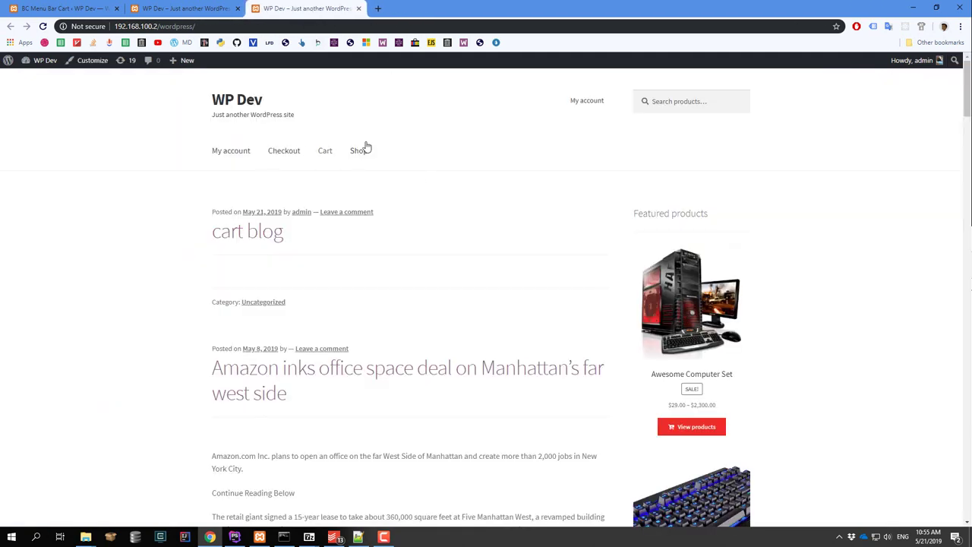
click(175, 9)
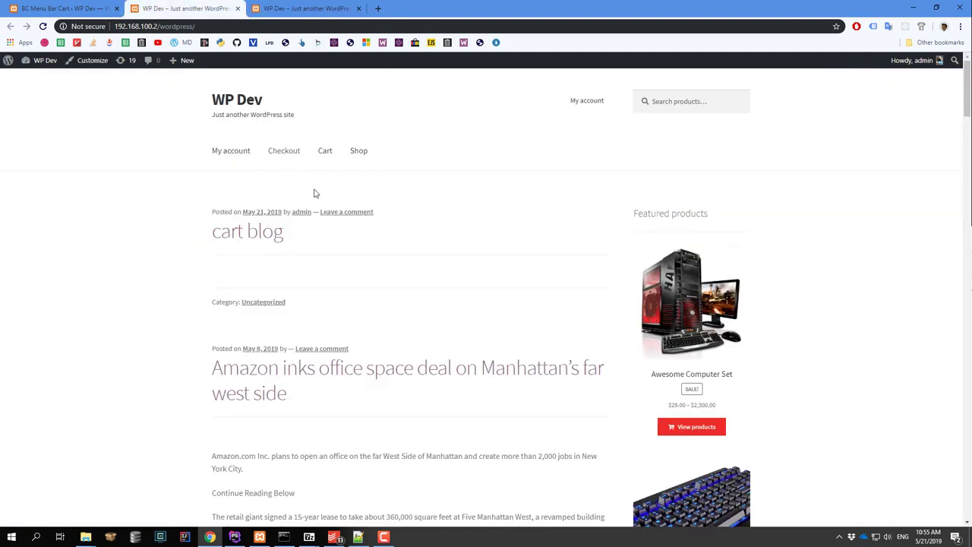
click(83, 11)
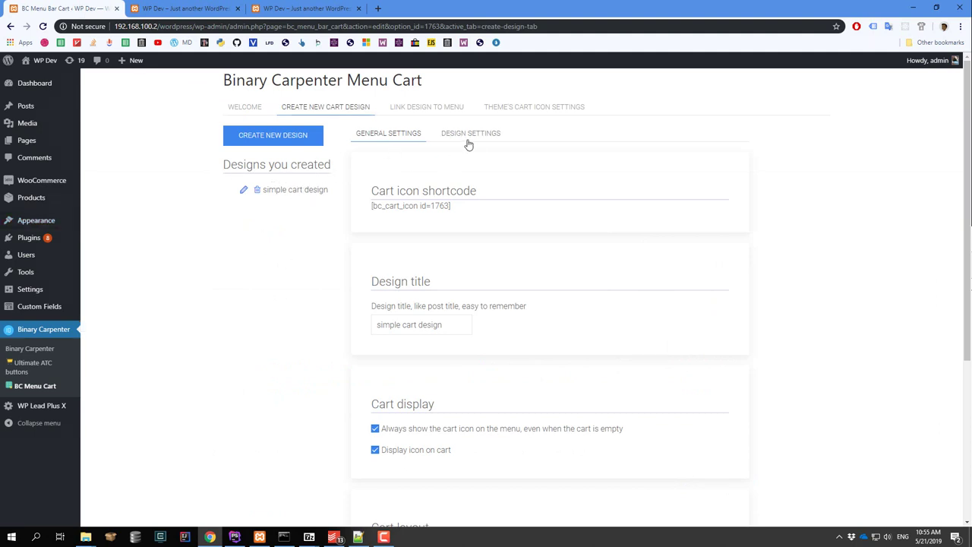
Assign 'simple cart design' to may_menu under Link Design to Menu and save the links
click(445, 113)
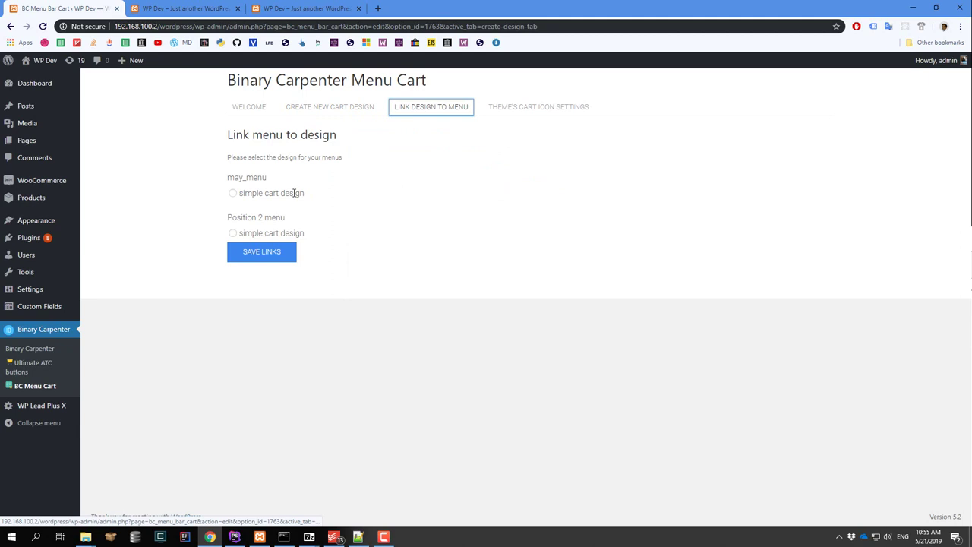
drag(228, 180, 271, 182)
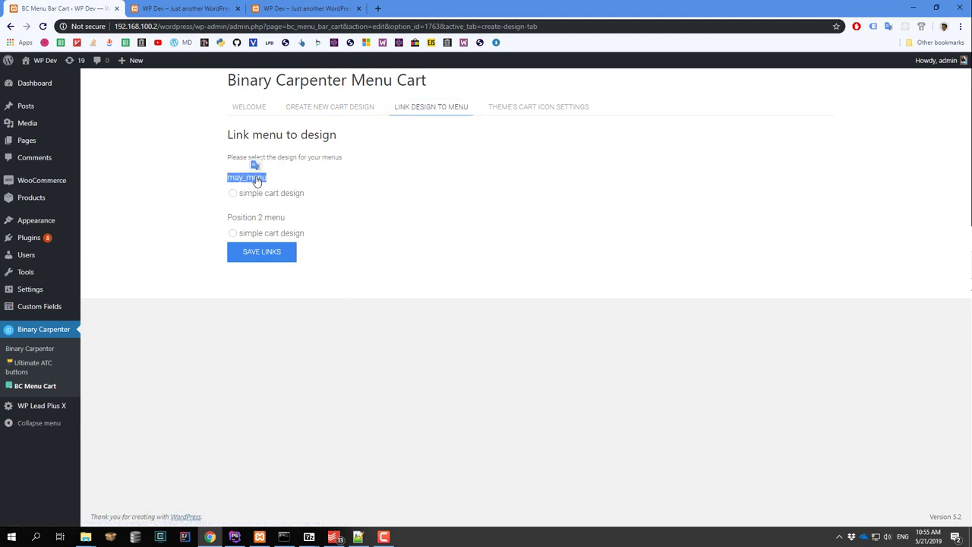
click(233, 194)
click(261, 253)
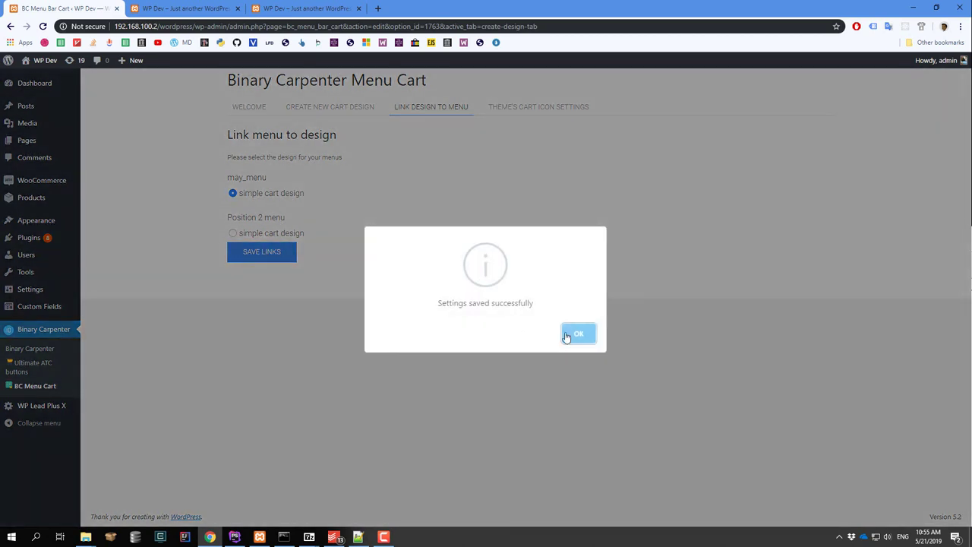
click(575, 335)
mouse_move(41, 61)
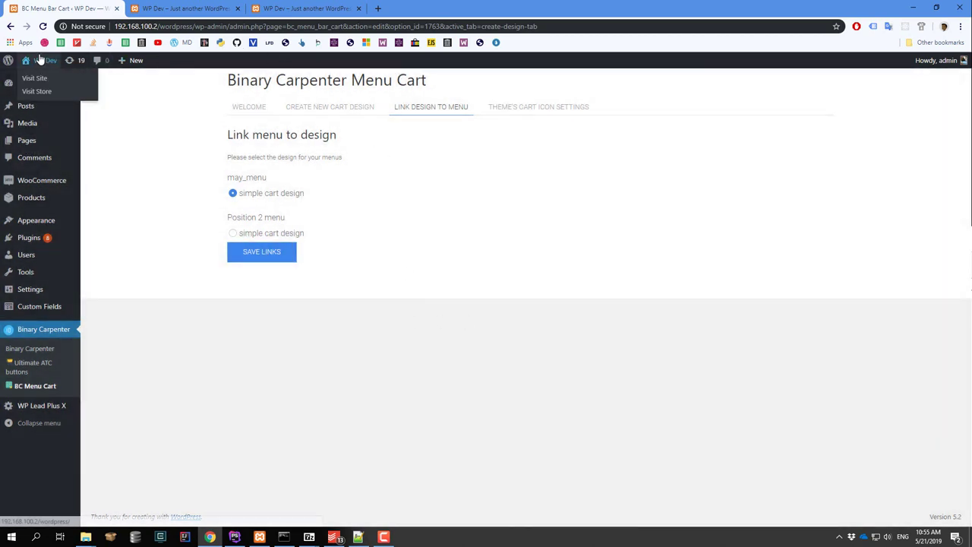
Open the storefront in a new tab and check the menu cart dropdown
middle_click(34, 76)
click(429, 8)
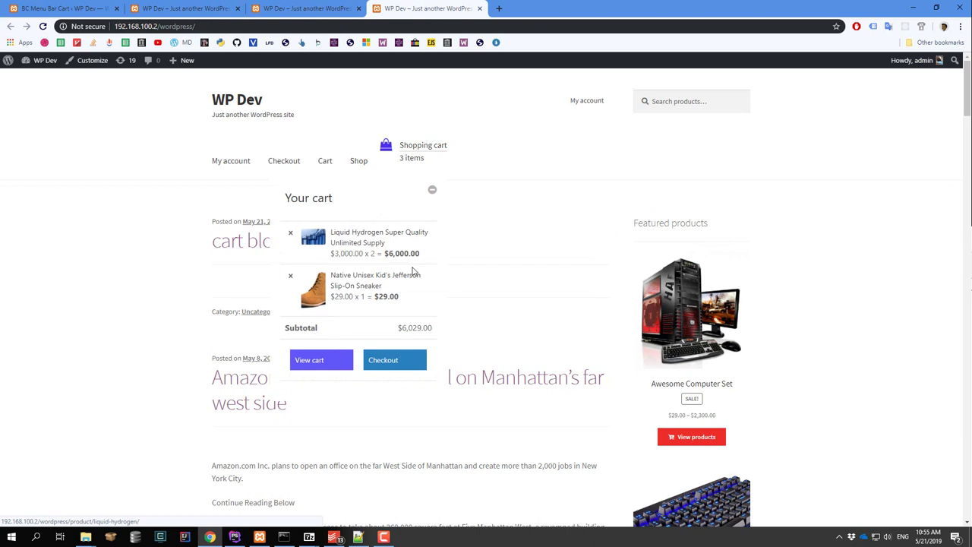
click(433, 191)
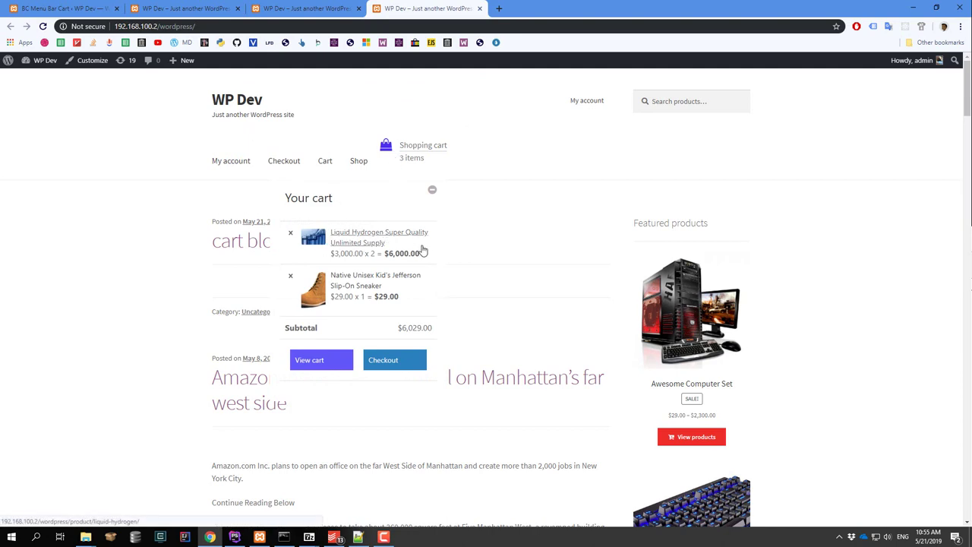
scroll(422, 247, down, 1)
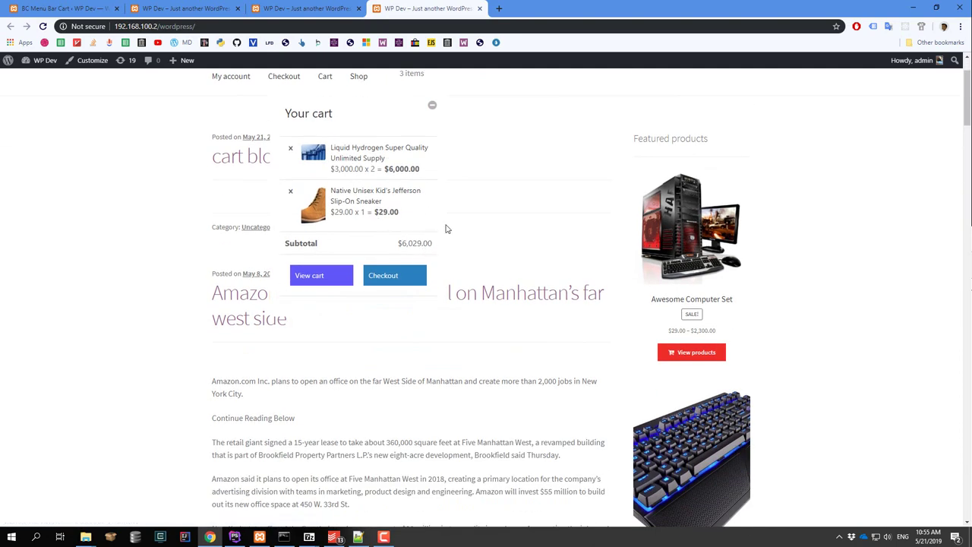
scroll(582, 284, down, 1)
scroll(646, 334, down, 1)
scroll(706, 382, down, 2)
scroll(705, 383, down, 4)
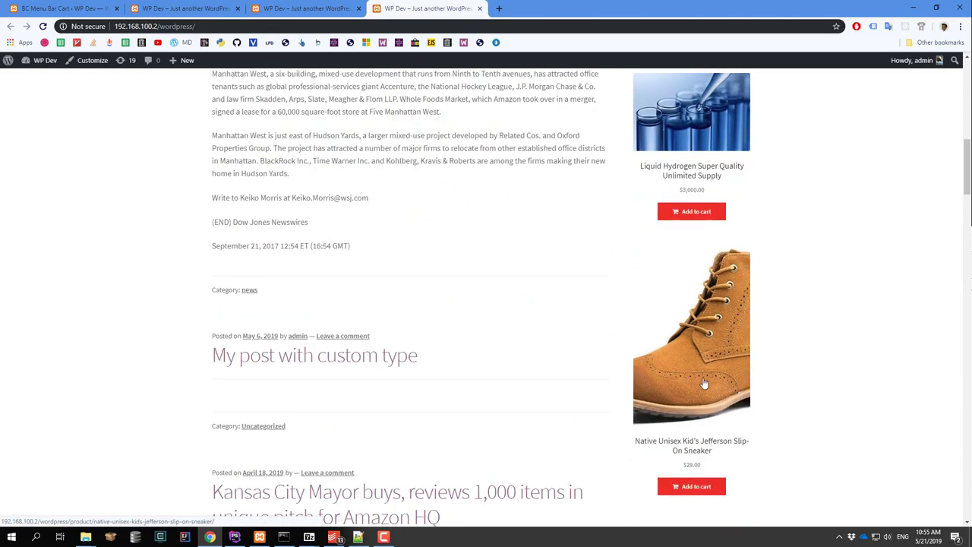
Add Liquid Hydrogen to the cart, then remove it again
click(690, 213)
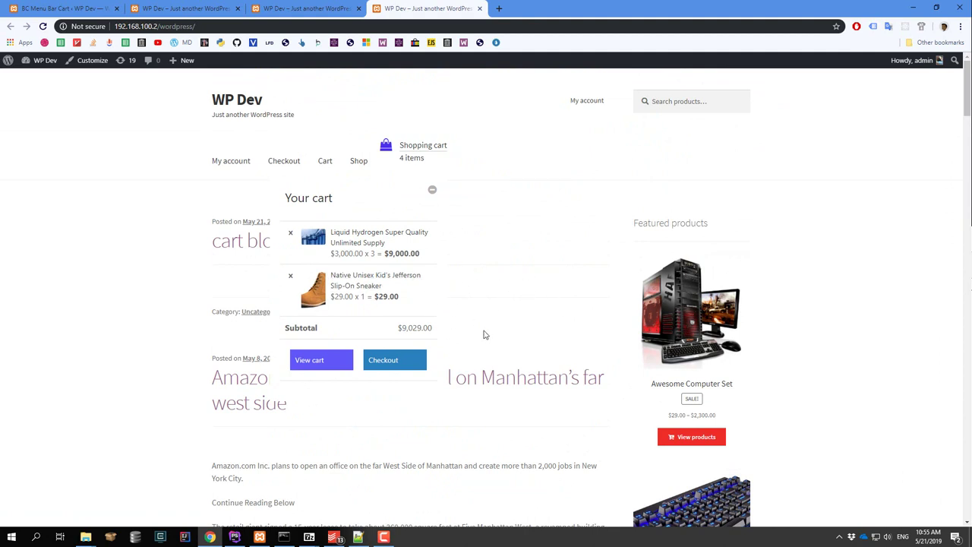
click(291, 234)
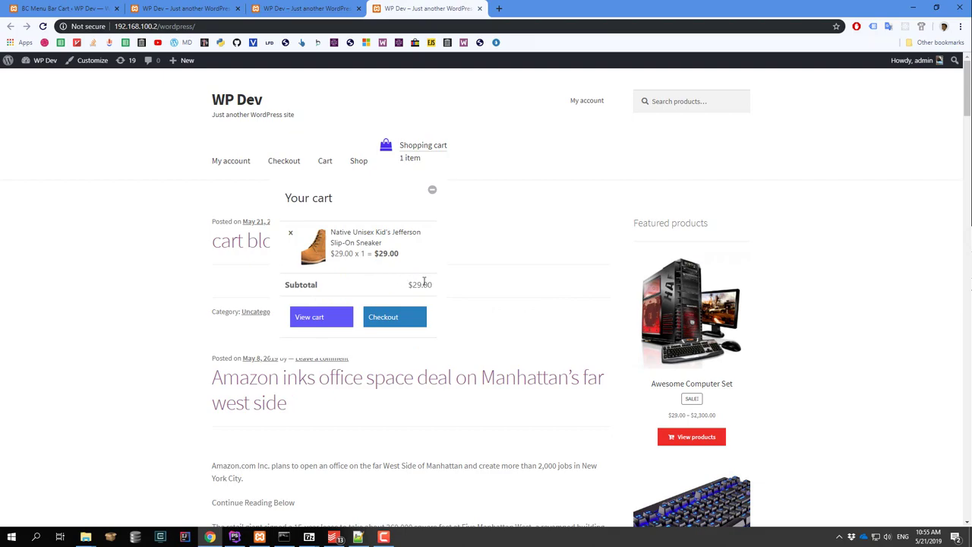
scroll(532, 319, down, 3)
scroll(690, 354, down, 10)
scroll(690, 354, down, 5)
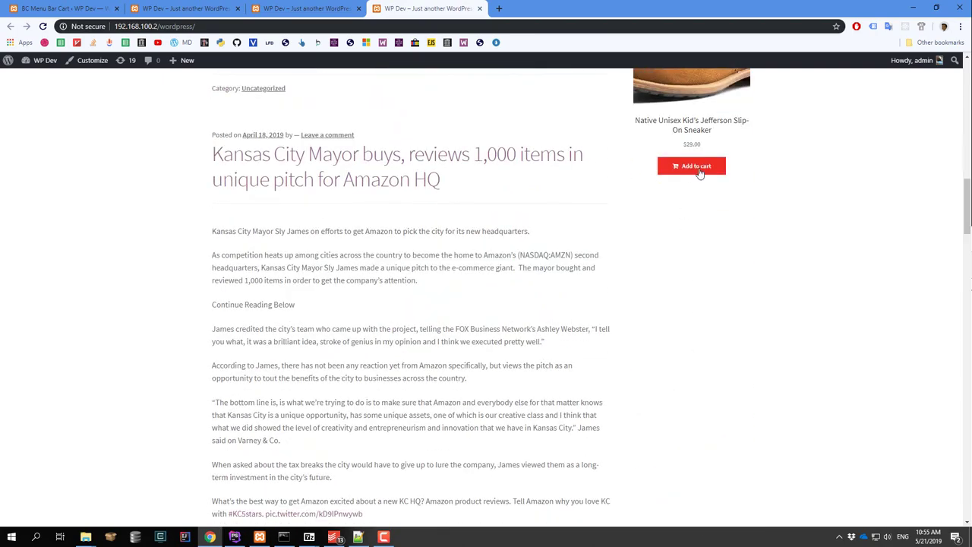
Add the Jefferson slip-on sneaker to the cart and go to the Shop page
click(699, 173)
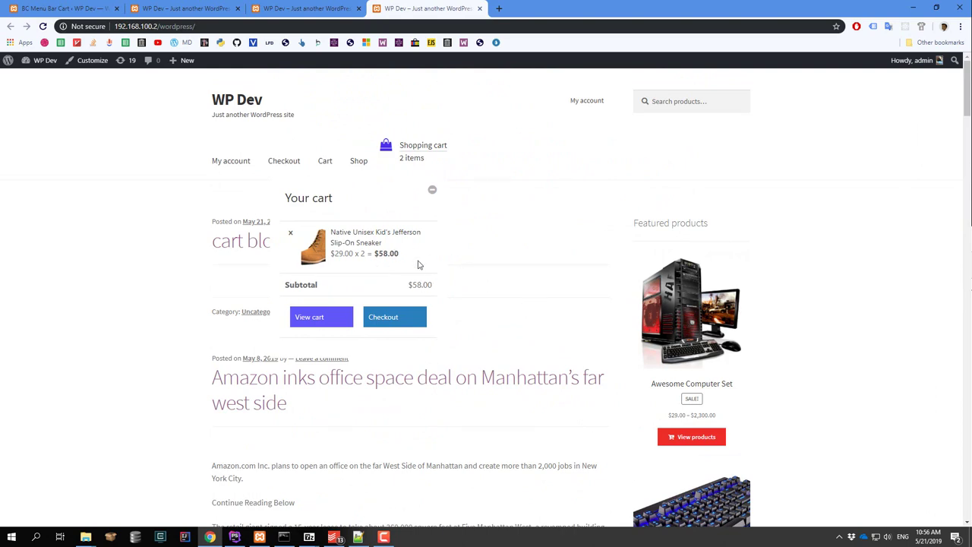
scroll(694, 347, down, 5)
scroll(694, 365, down, 5)
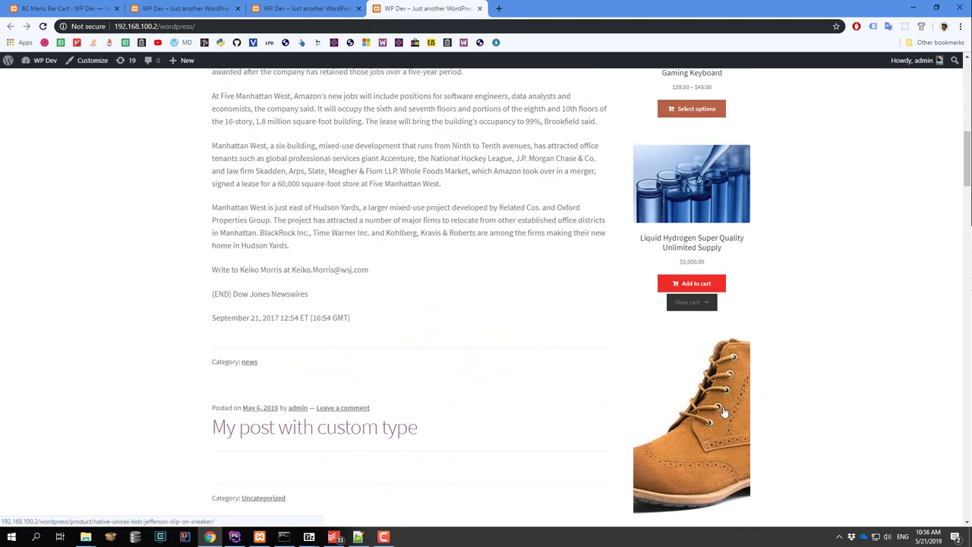
scroll(722, 358, down, 3)
scroll(722, 358, up, 5)
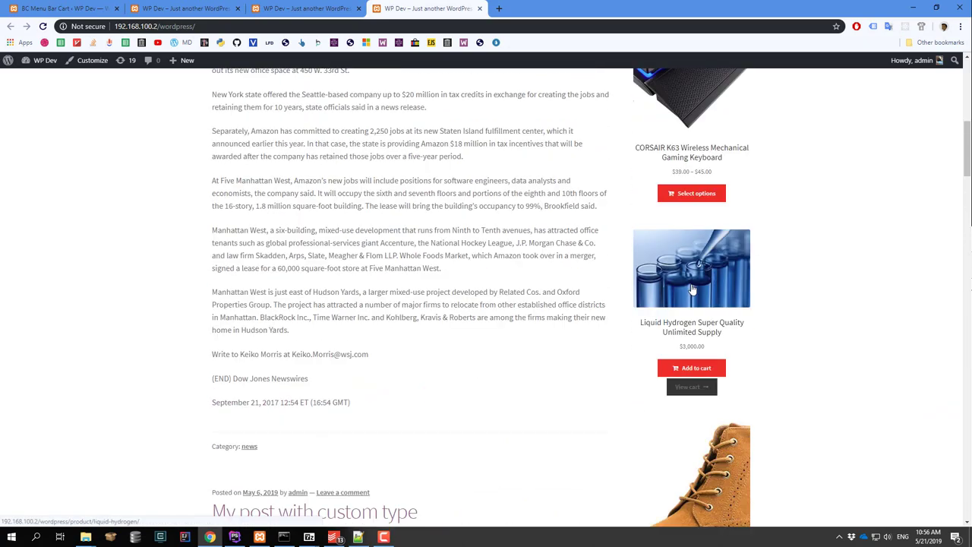
scroll(654, 304, up, 10)
click(359, 161)
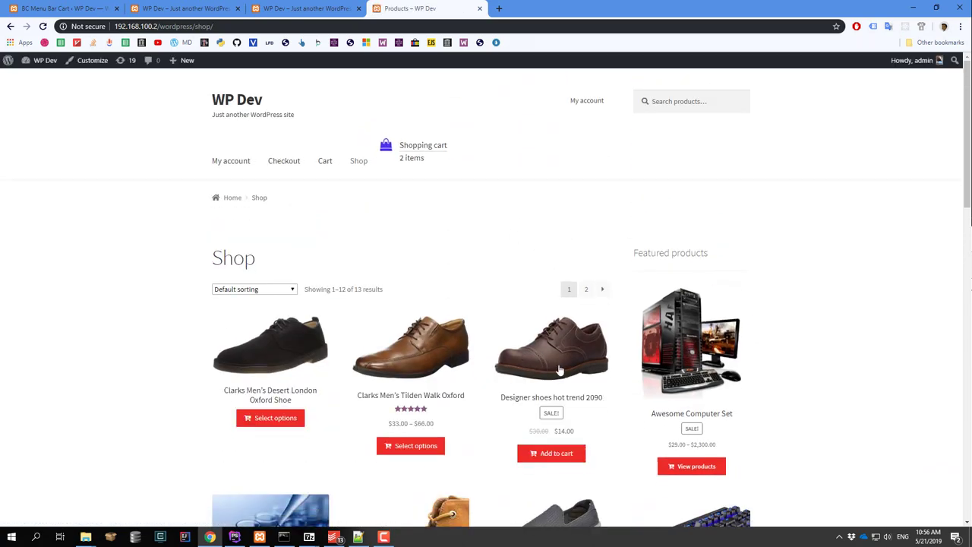
Add Designer shoes hot trend 2090 and the Skechers slip-on shoes to the cart
click(565, 455)
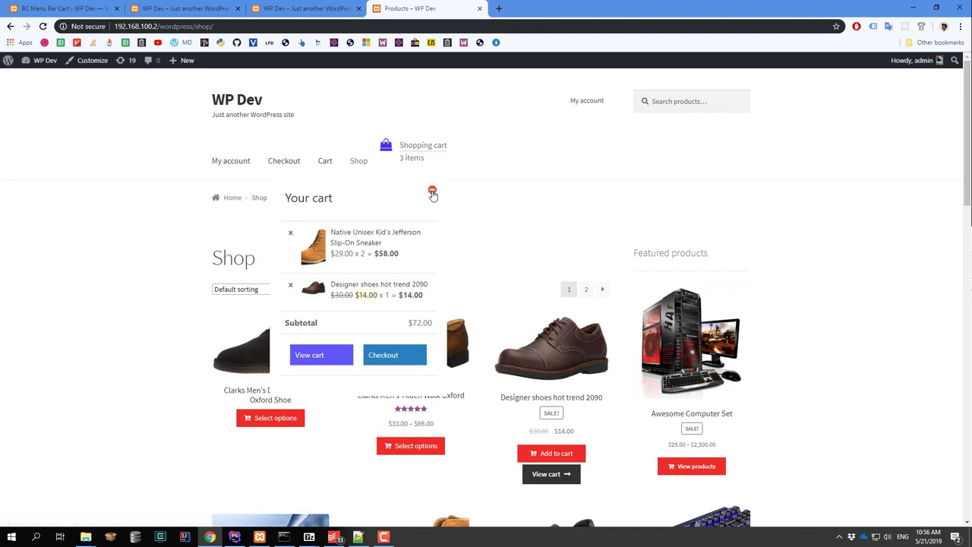
click(432, 195)
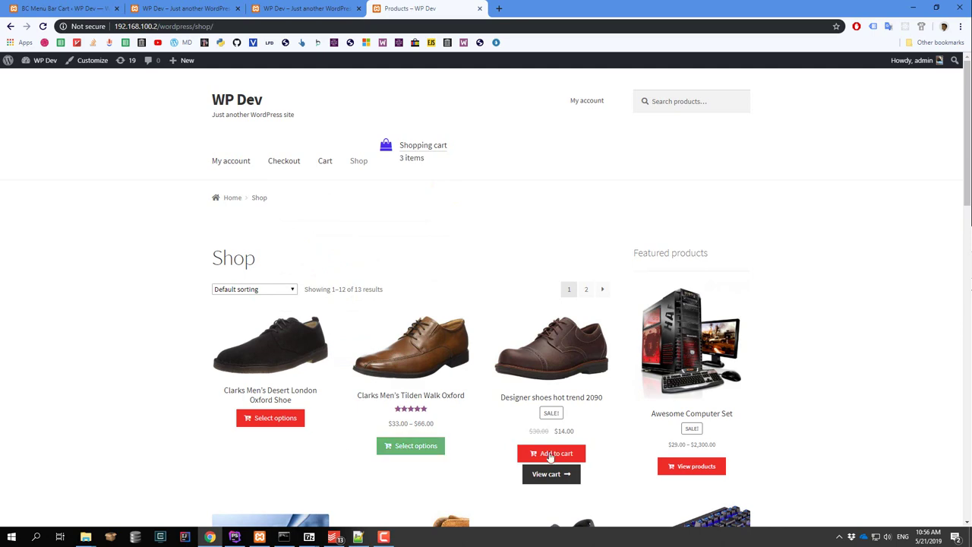
scroll(410, 456, down, 2)
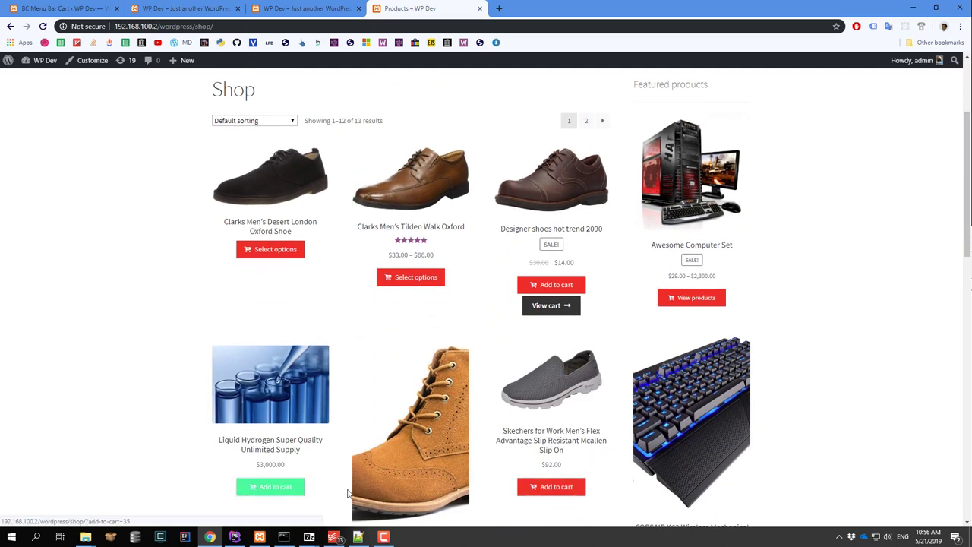
click(544, 486)
scroll(544, 349, up, 2)
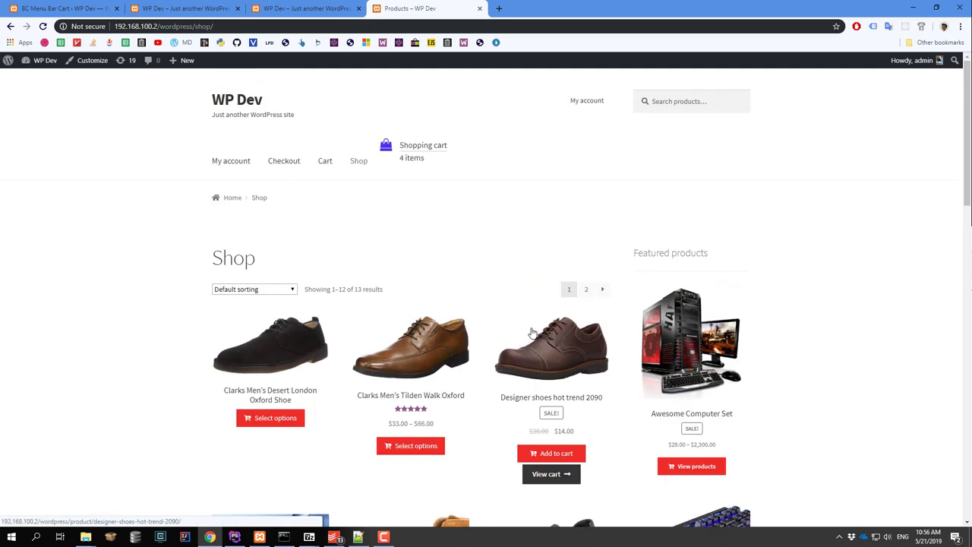
Remove all three shoes from the cart dropdown, leaving a $0.00 subtotal
click(419, 149)
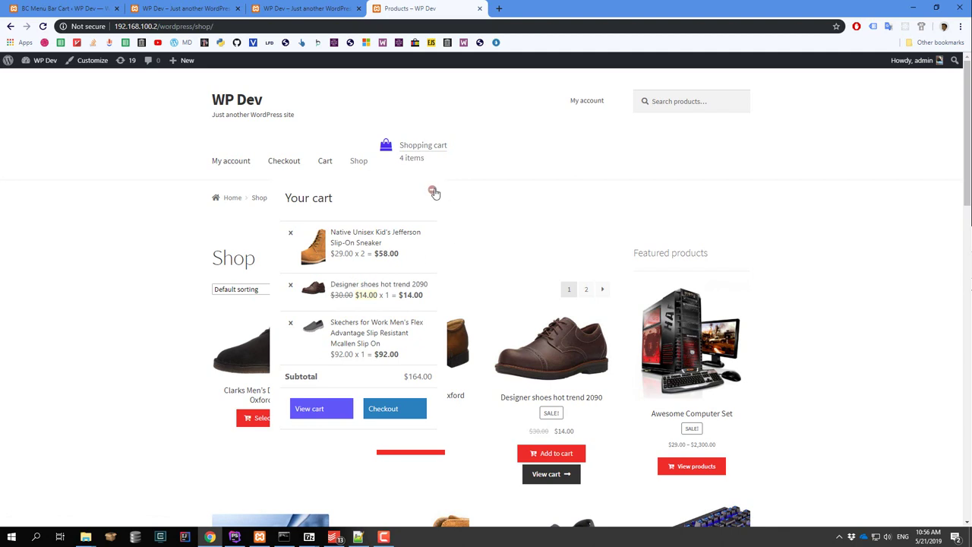
click(291, 237)
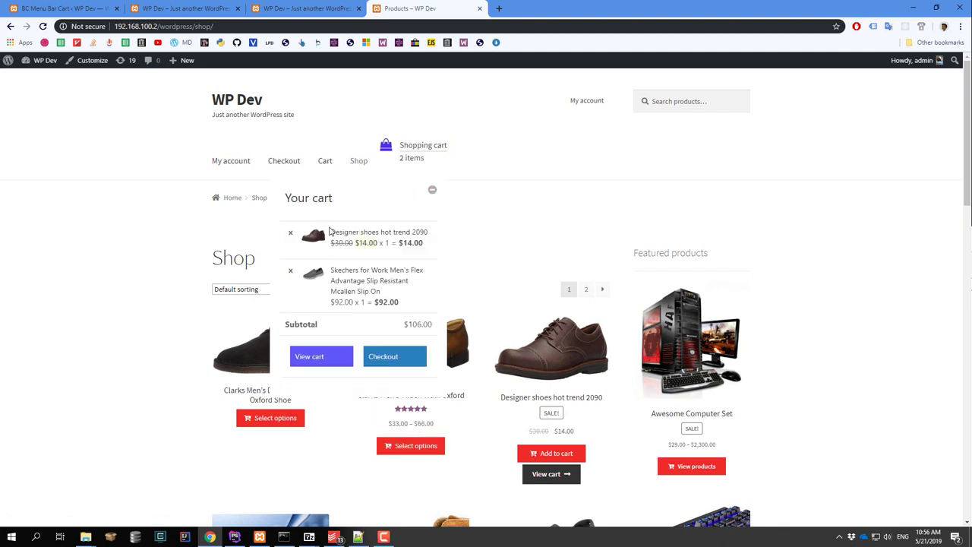
click(290, 236)
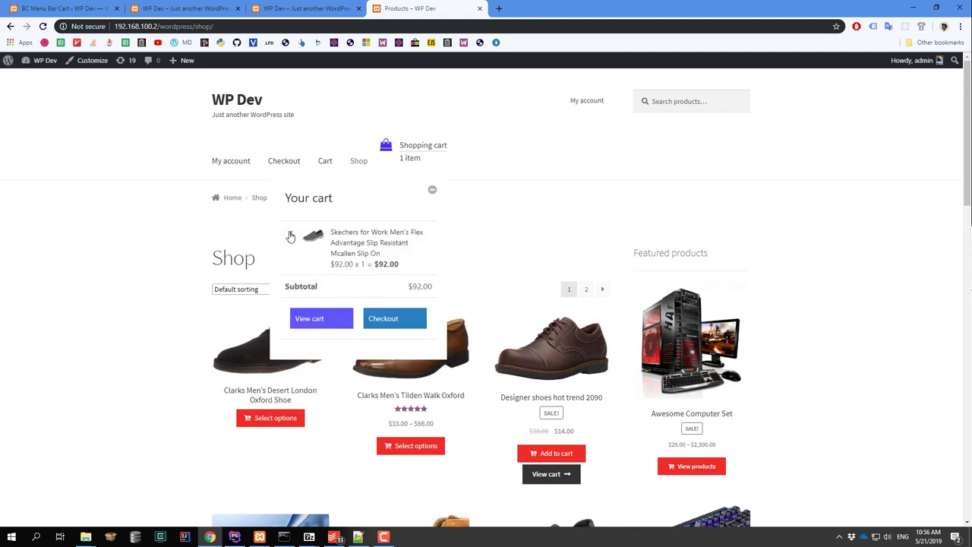
click(290, 236)
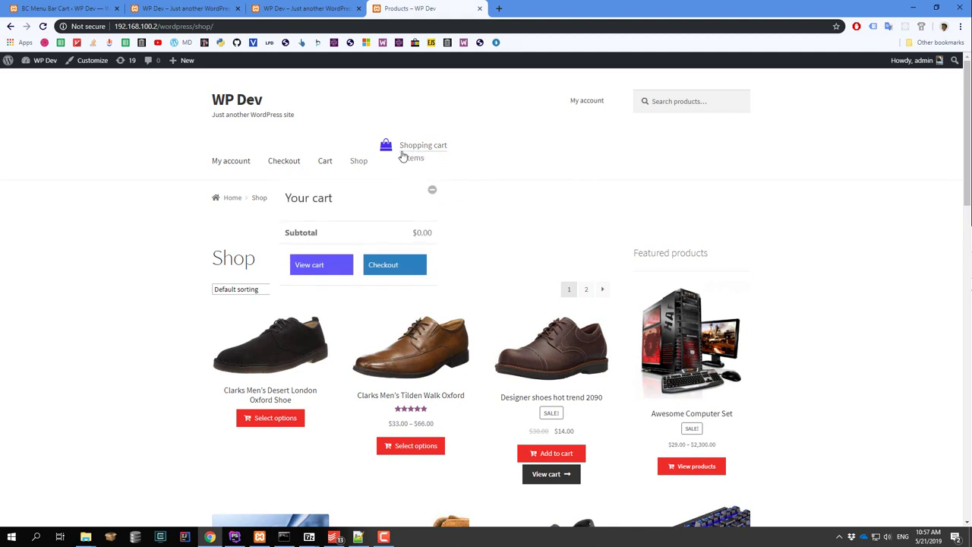
Copy the cart icon shortcode from the BC Menu Cart design settings
key(ctrl+Page_Up)
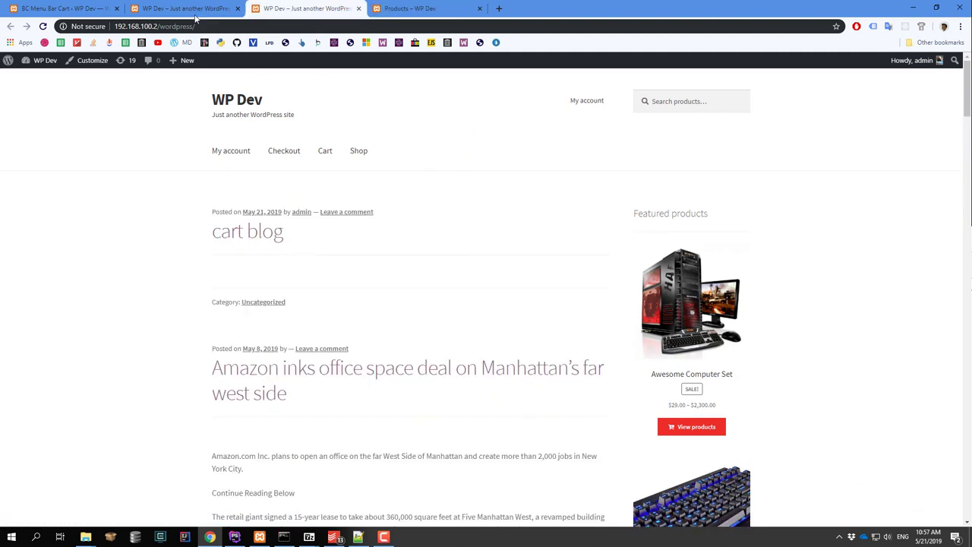
click(104, 10)
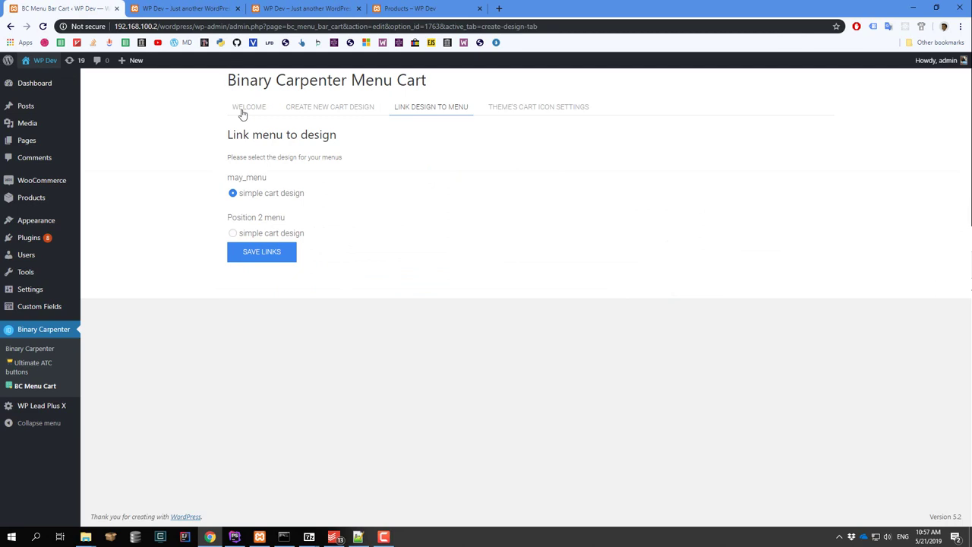
click(347, 115)
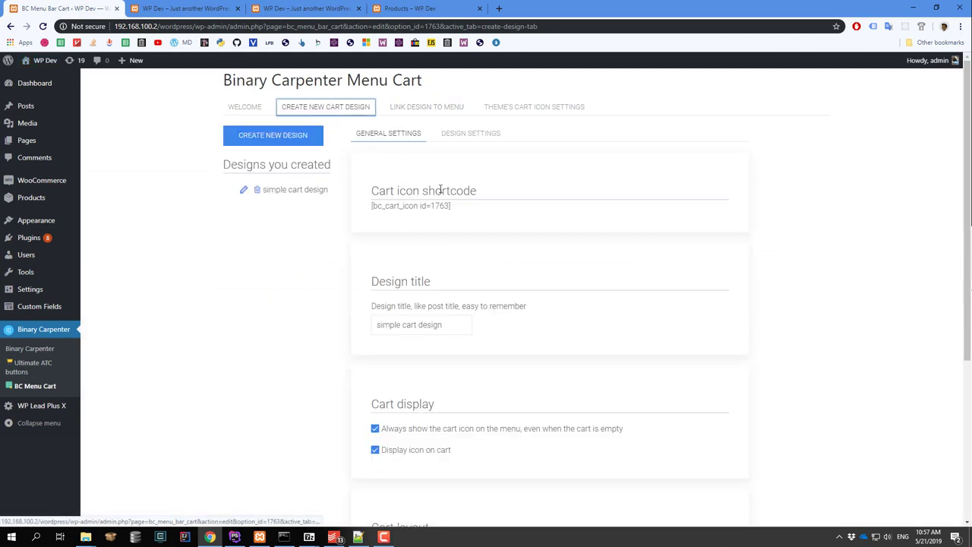
drag(455, 207, 381, 209)
key(ctrl+c)
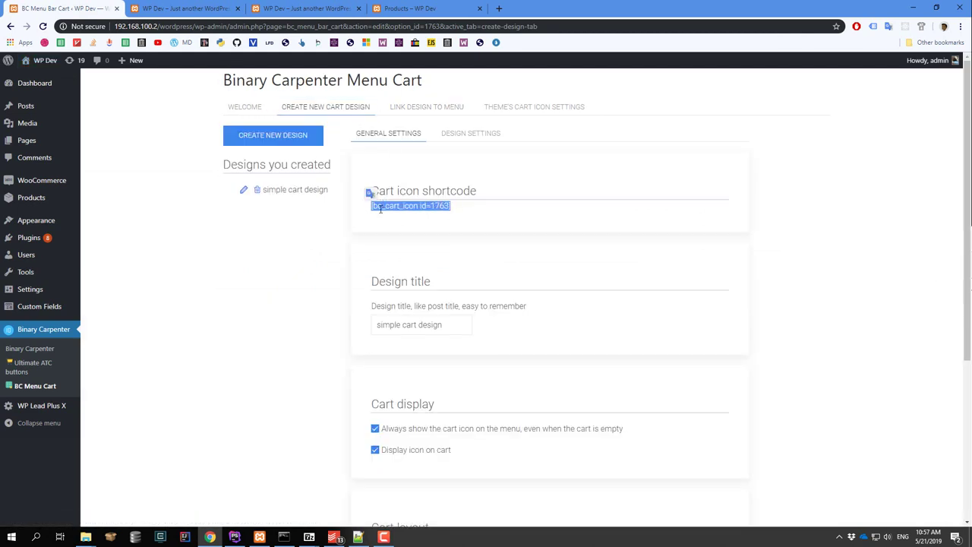
Publish a new post titled 'my simple cart' containing the pasted cart shortcode
mouse_move(26, 106)
click(108, 123)
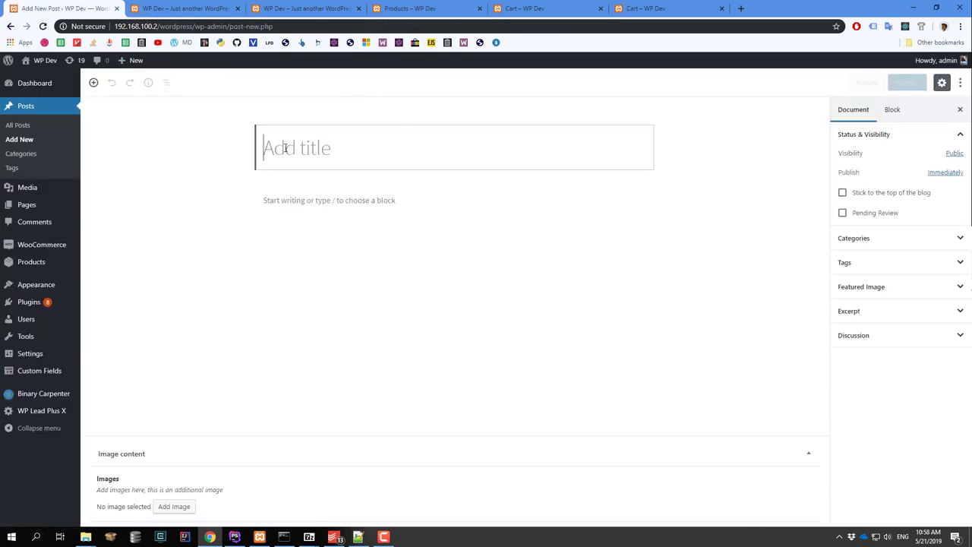
text(my simple)
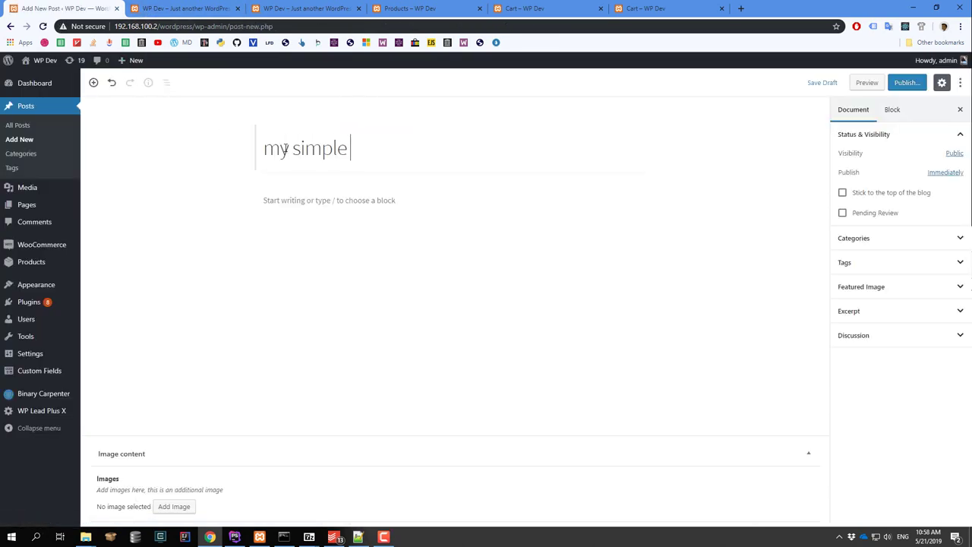
text( cart)
click(355, 200)
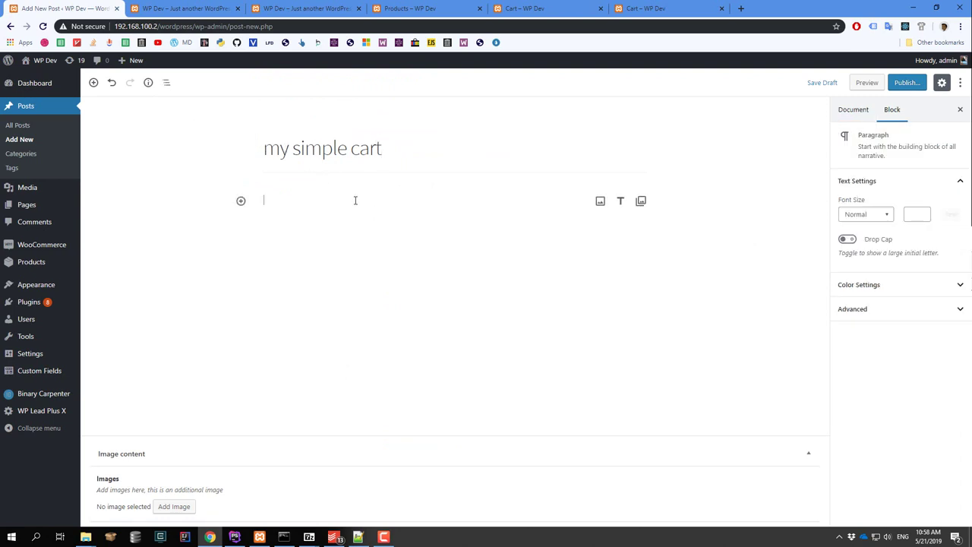
key(ctrl+v)
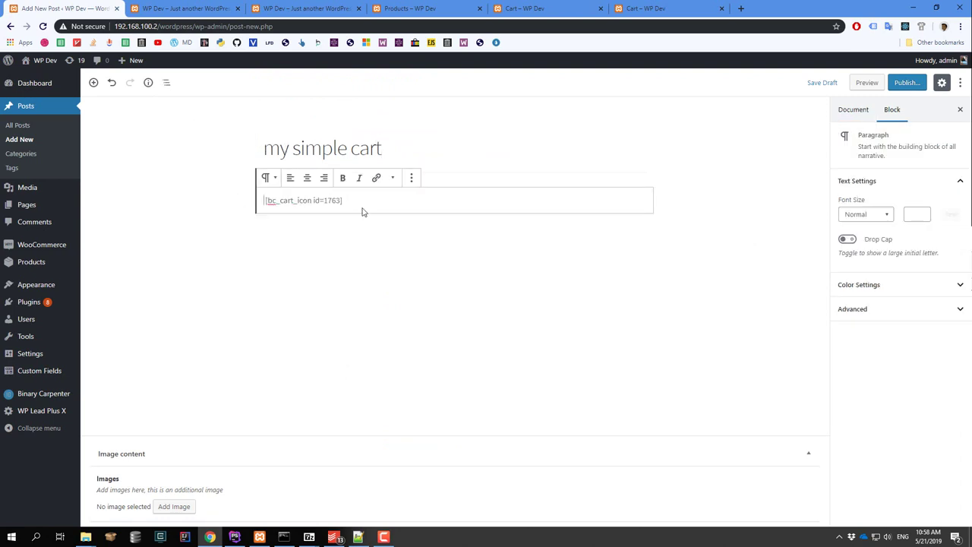
click(907, 84)
click(911, 85)
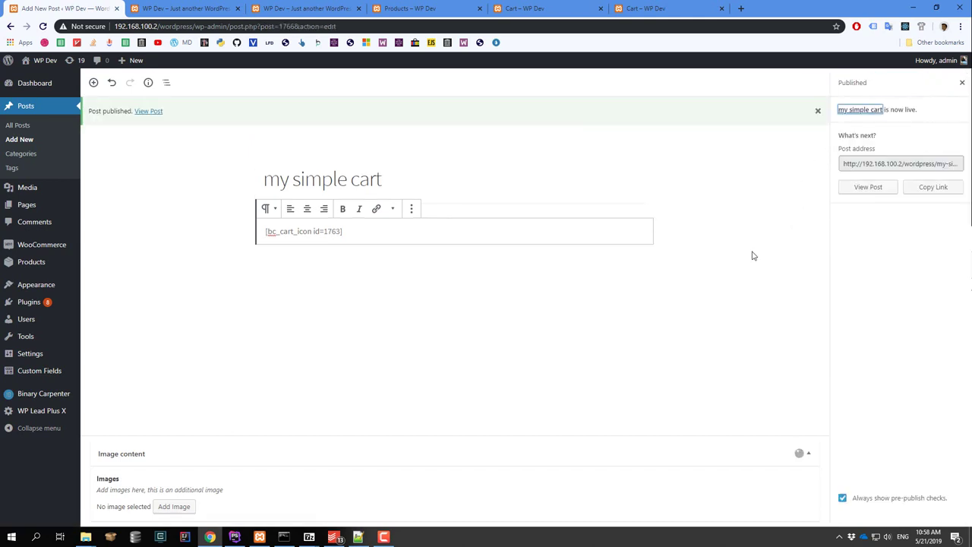
View the published post, test its mini-cart panel, then go to the admin Dashboard
click(150, 114)
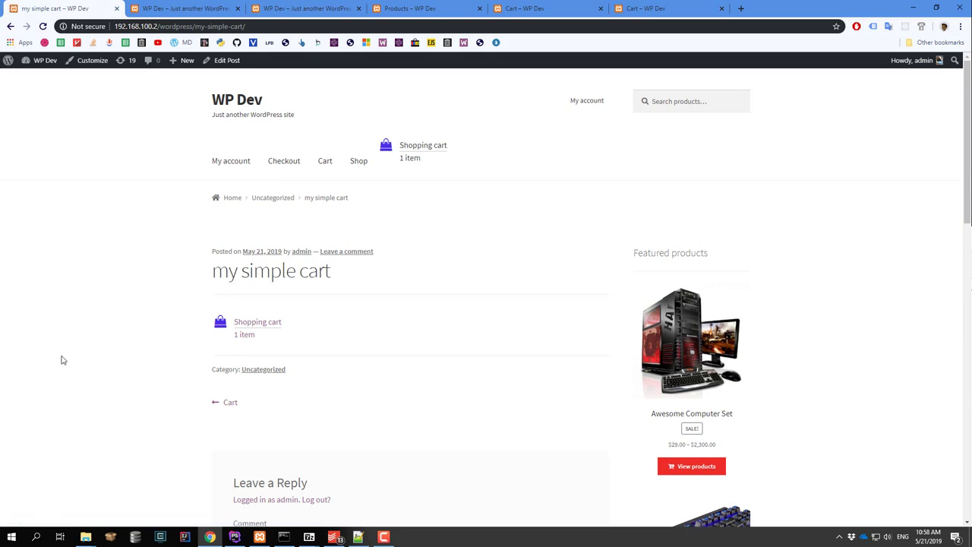
scroll(116, 375, down, 3)
scroll(65, 354, up, 3)
click(239, 332)
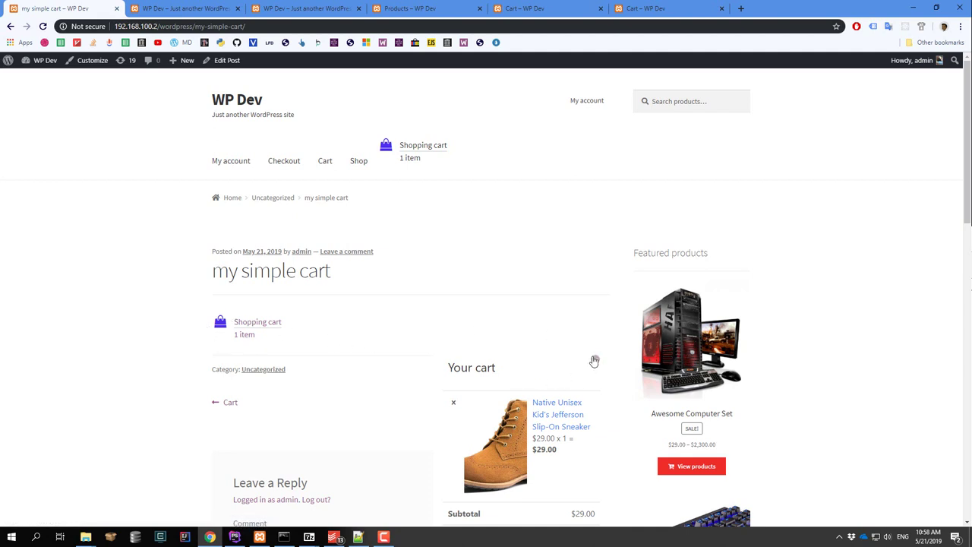
click(595, 360)
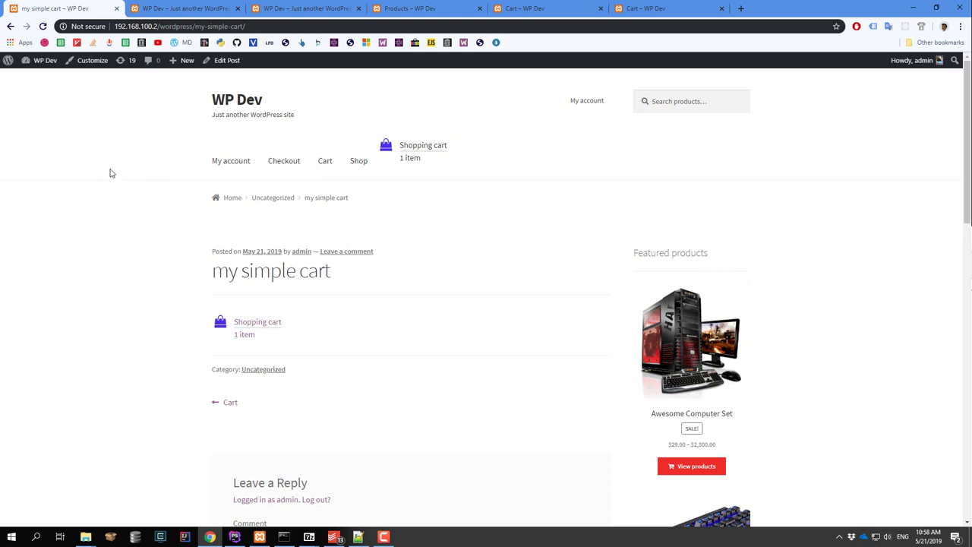
key(ctrl+Tab)
key(ctrl+shift+Tab)
click(38, 80)
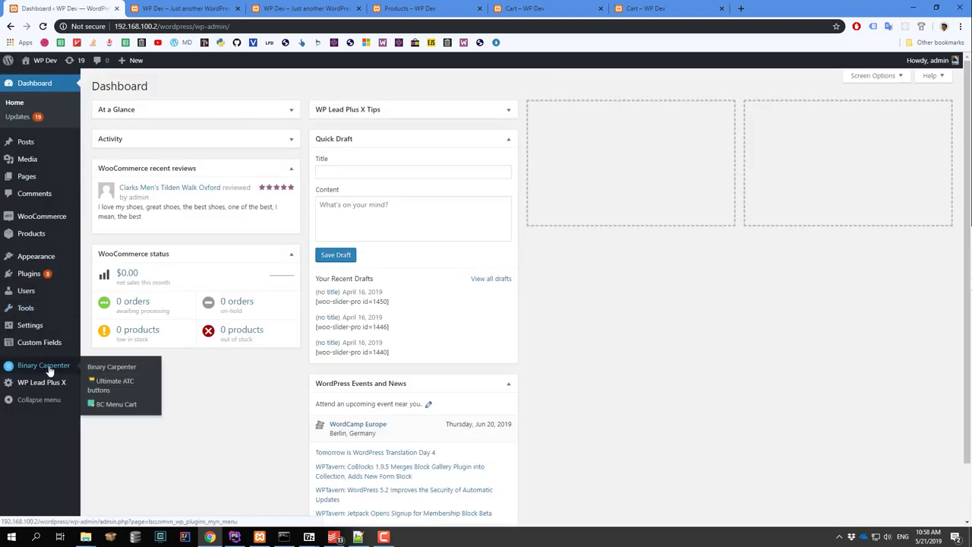
Edit the simple cart design, choose the first (icon-only) cart layout, and save it
click(114, 404)
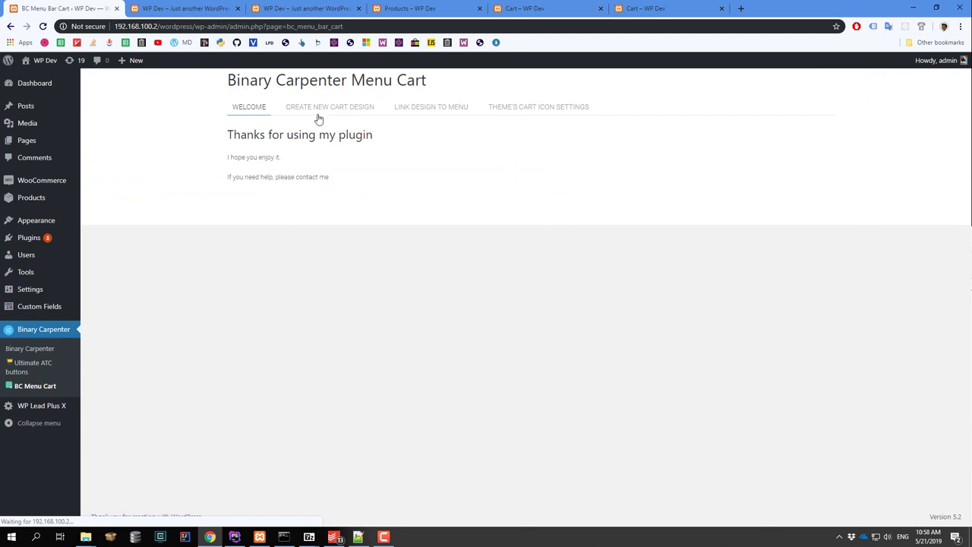
click(319, 107)
click(243, 190)
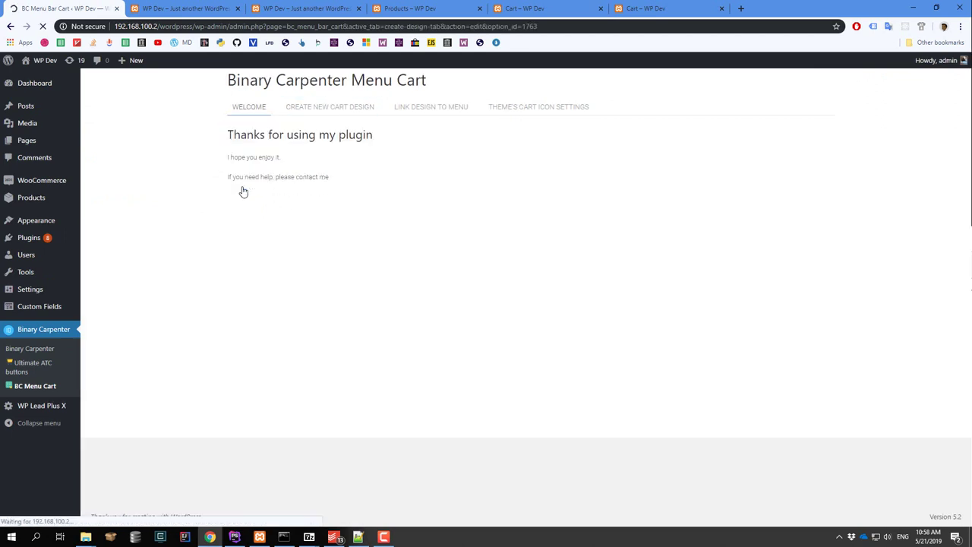
scroll(308, 257, down, 5)
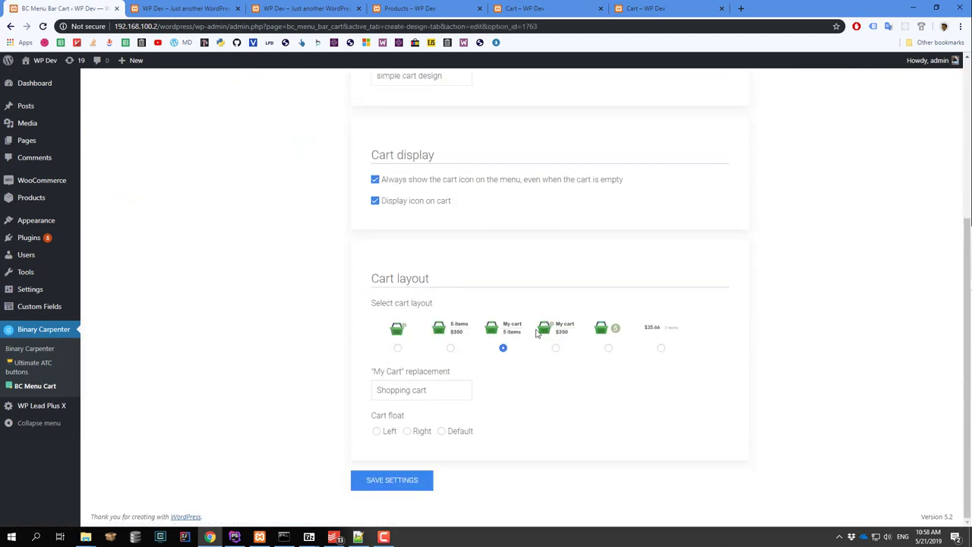
click(398, 349)
click(376, 482)
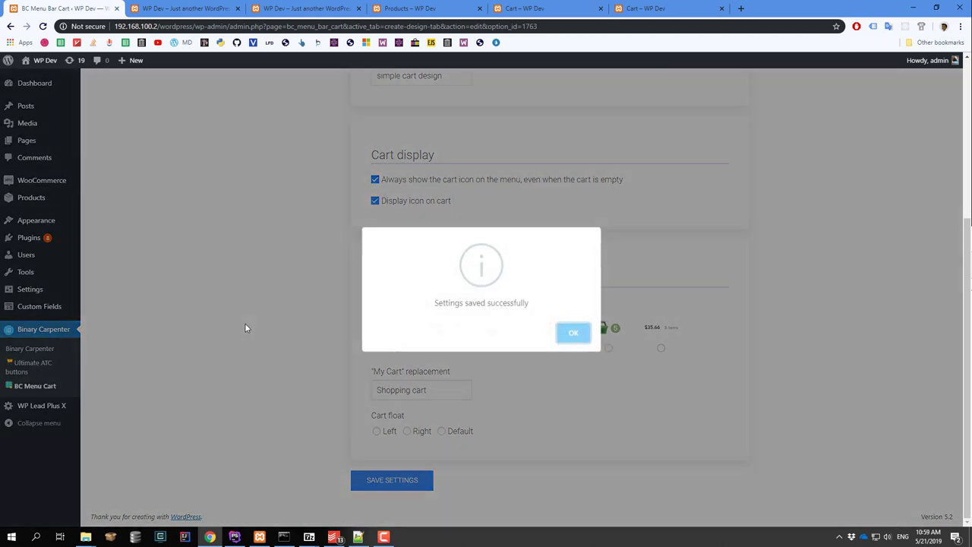
click(569, 334)
scroll(175, 228, up, 5)
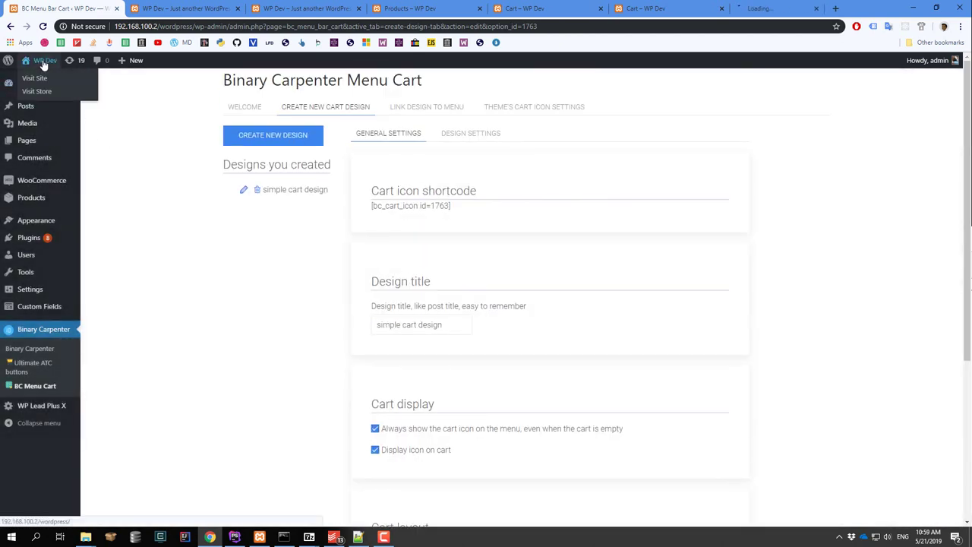
Open the front page in a new tab and show the cart dropdown with the $29.00 sneaker
middle_click(45, 60)
click(790, 8)
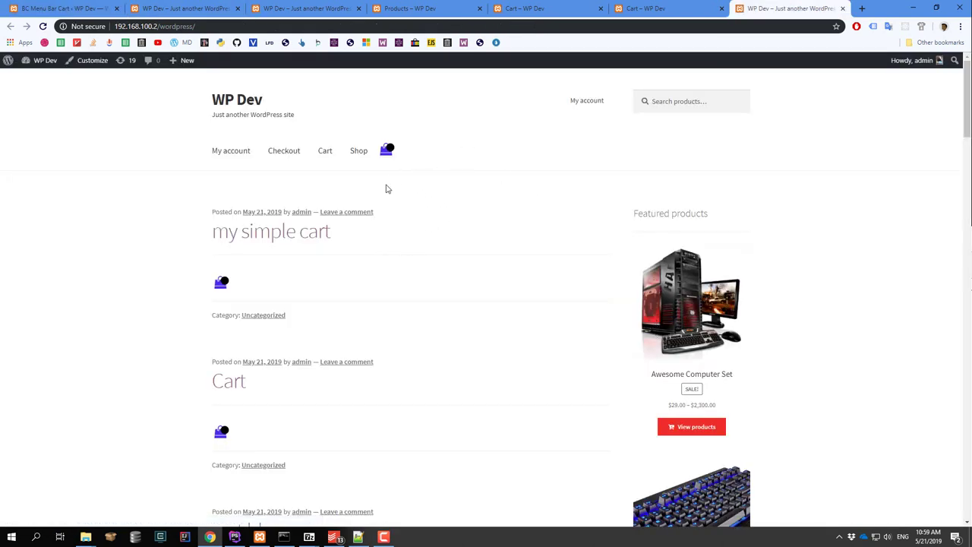
click(387, 151)
click(391, 151)
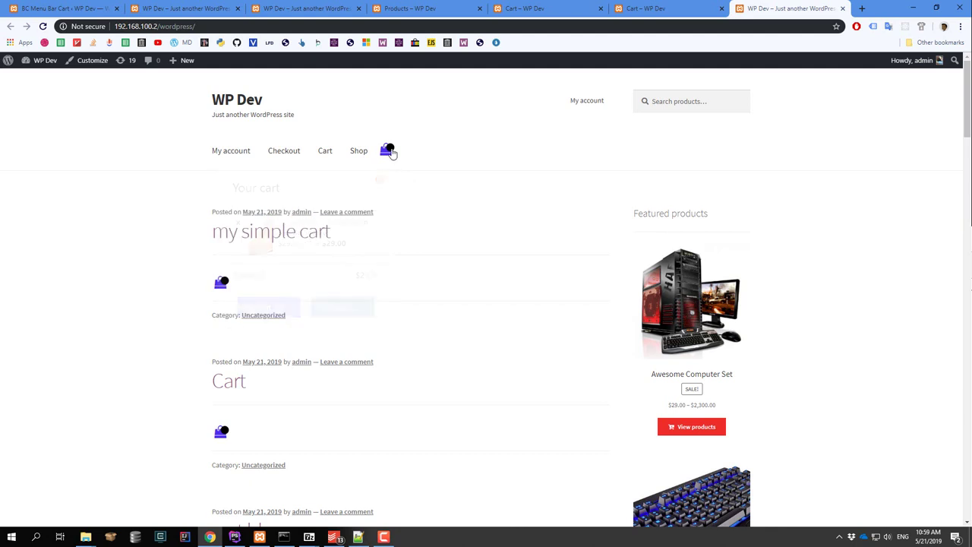
click(380, 179)
click(395, 152)
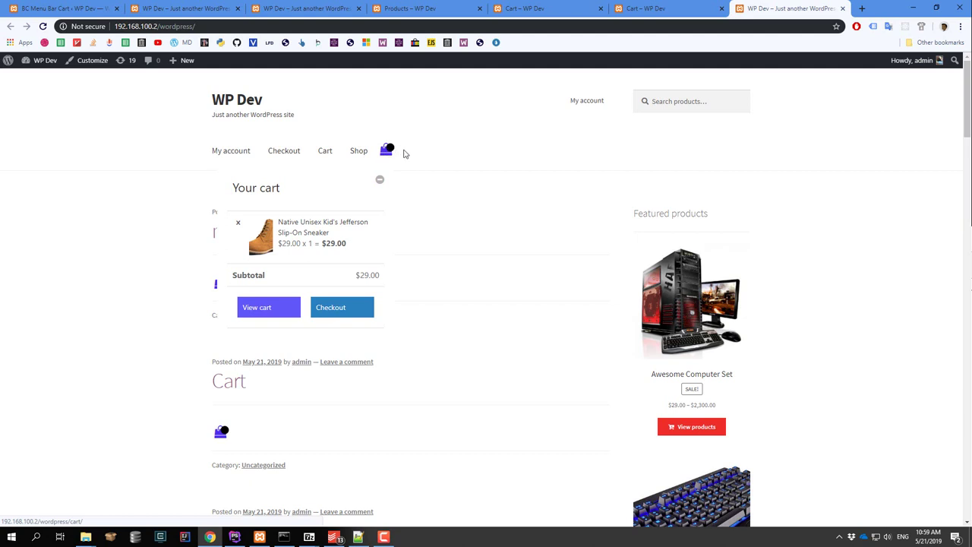
click(80, 9)
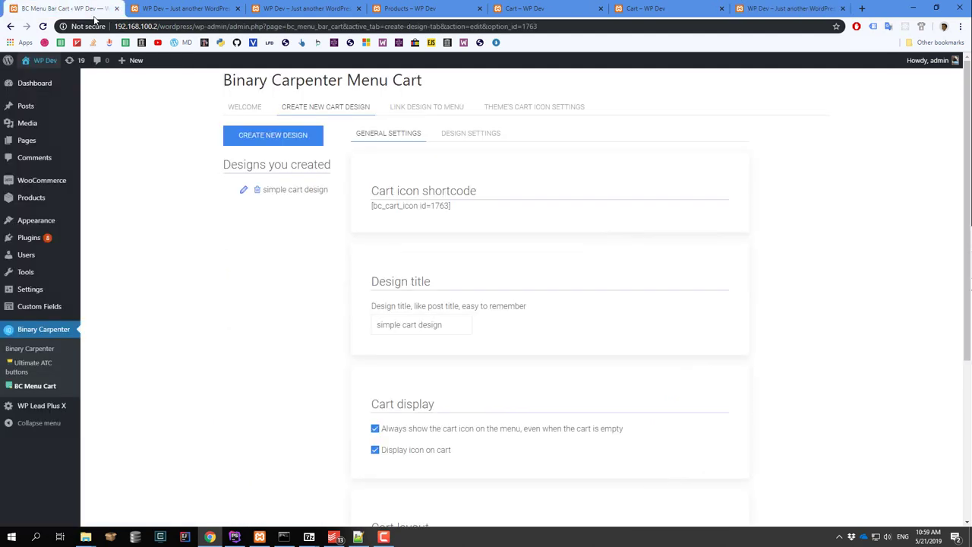
Set the item count circle background colour to green in the design settings
click(471, 135)
scroll(487, 287, down, 4)
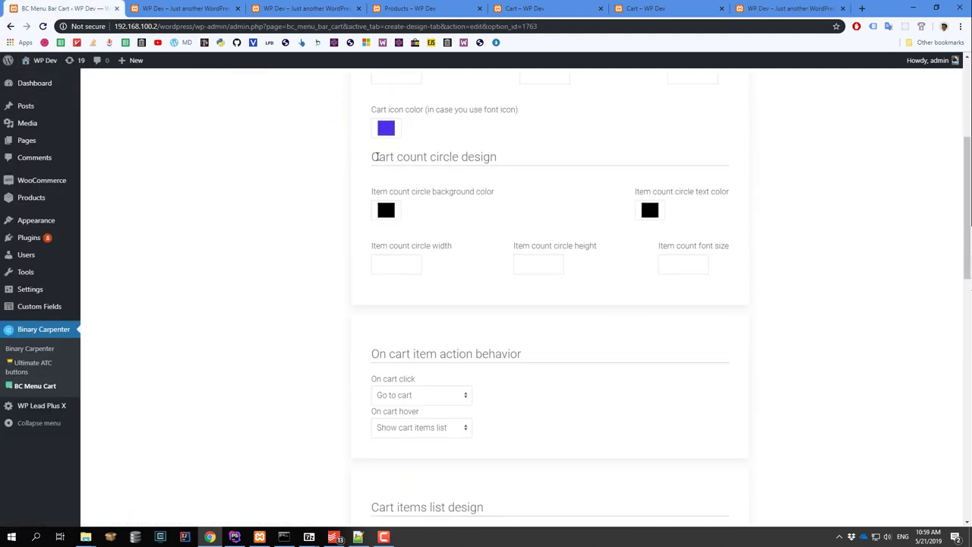
drag(376, 159, 506, 162)
click(369, 160)
drag(369, 160, 498, 160)
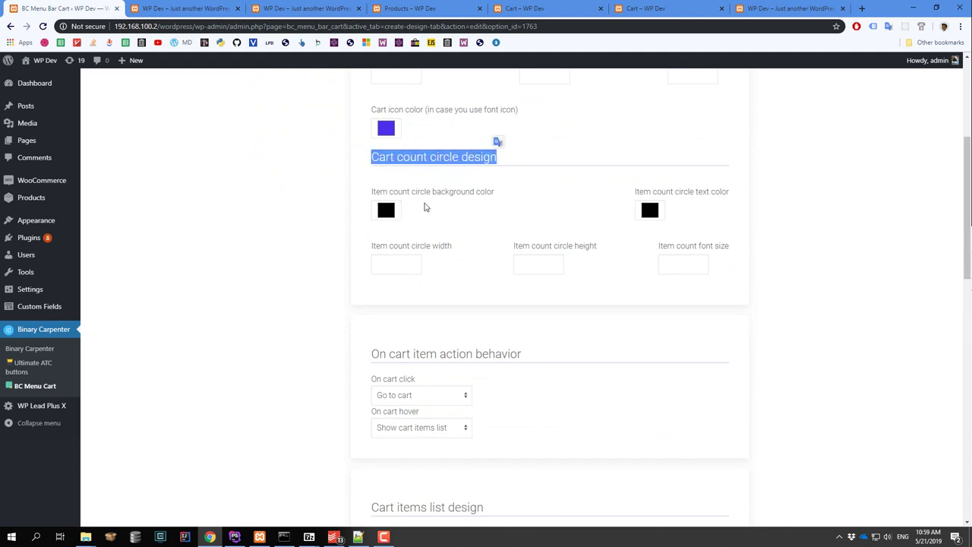
drag(388, 191, 479, 194)
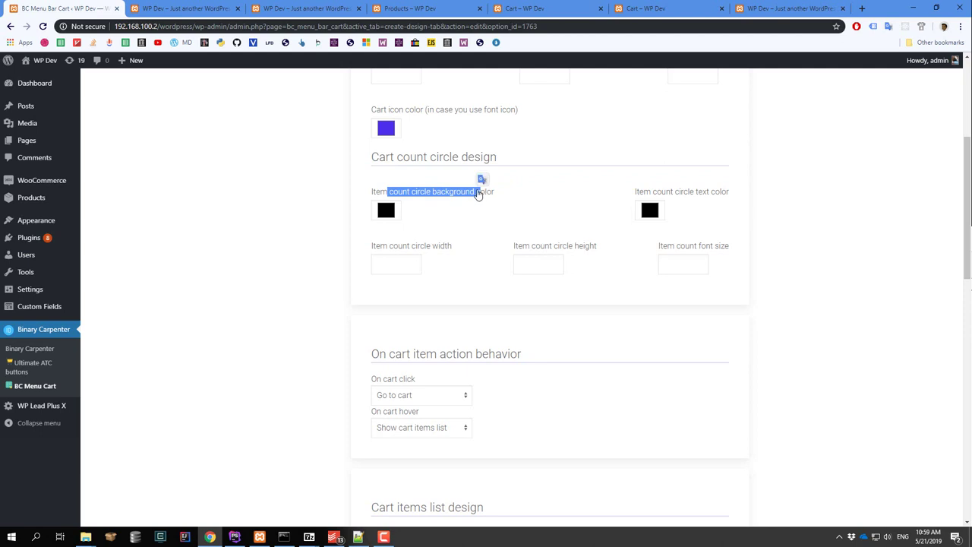
click(387, 211)
drag(171, 56, 152, 37)
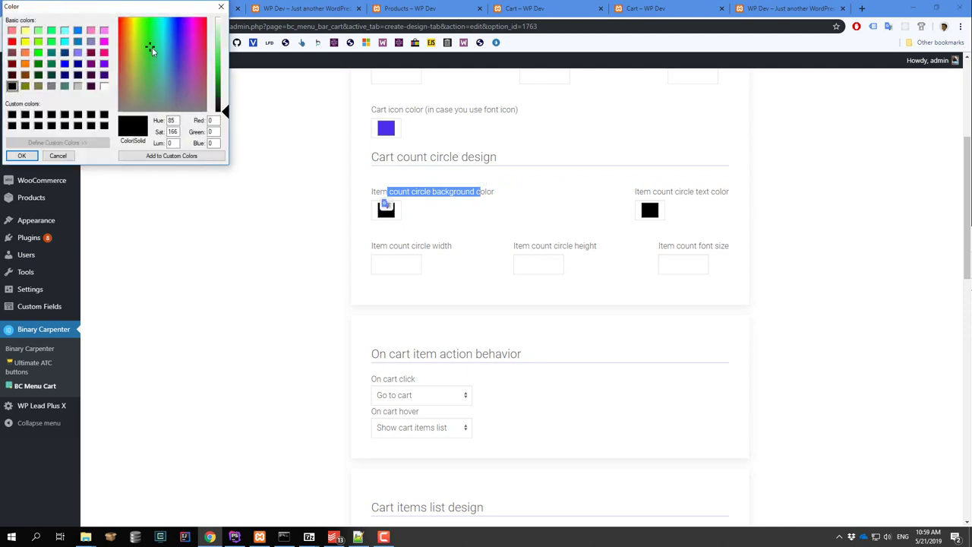
click(219, 65)
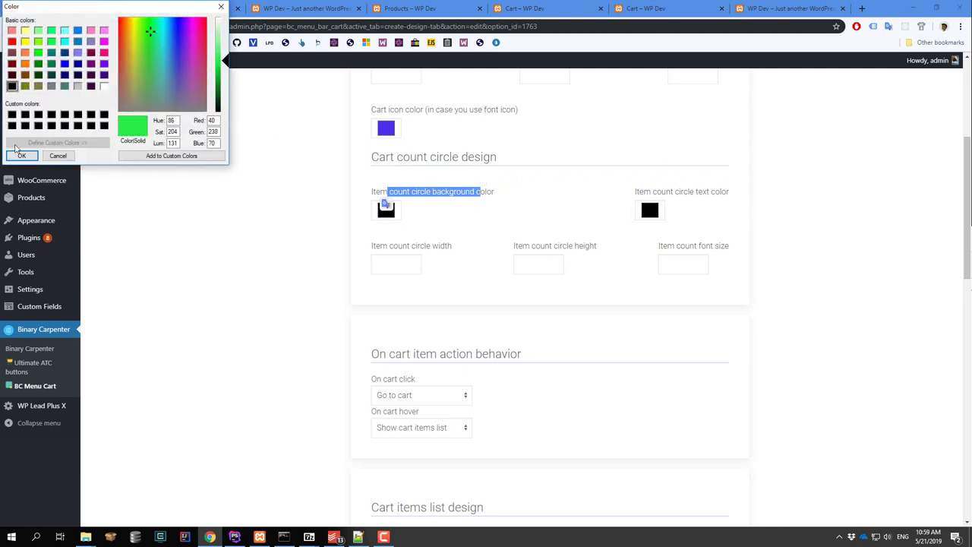
click(19, 155)
Set the count circle text colour to white and save the cart design
click(649, 210)
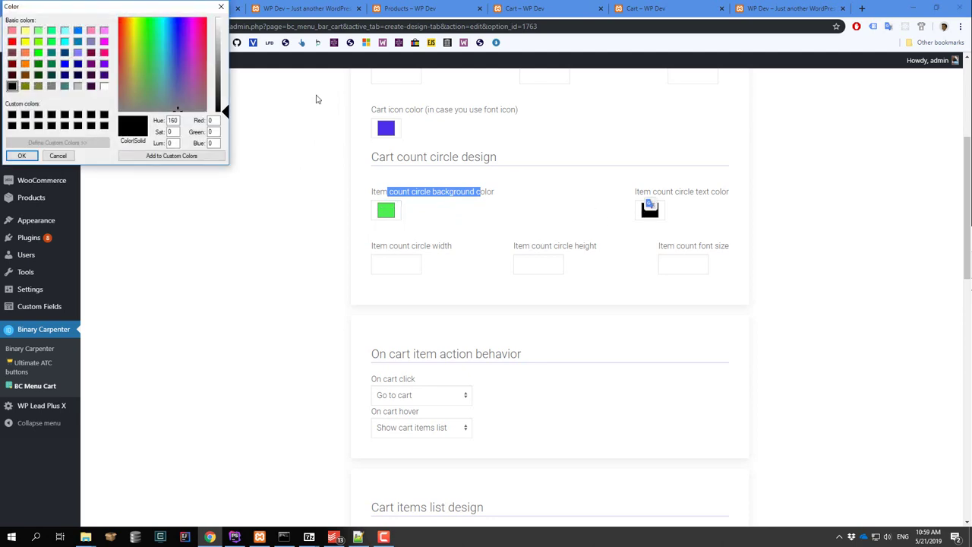
click(180, 58)
click(223, 18)
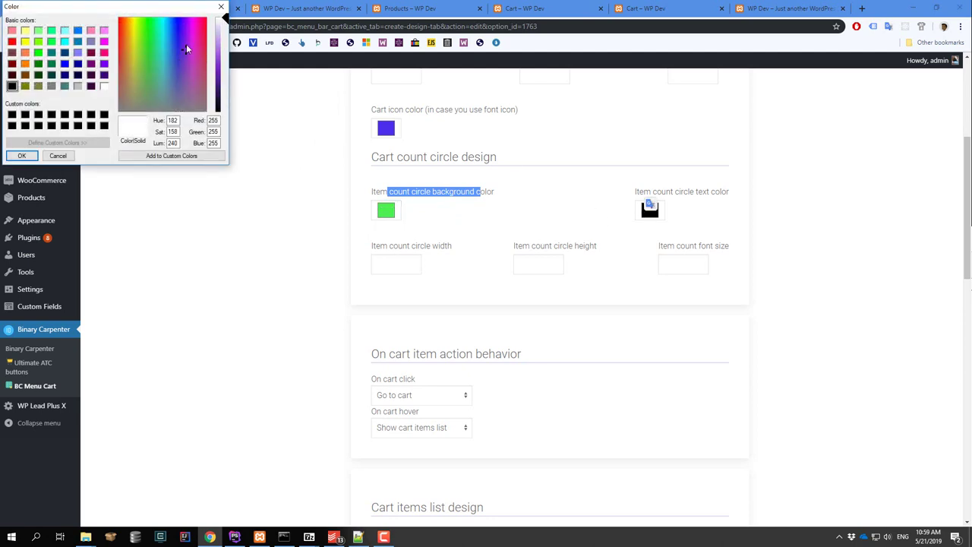
click(21, 155)
click(549, 213)
scroll(539, 238, down, 1)
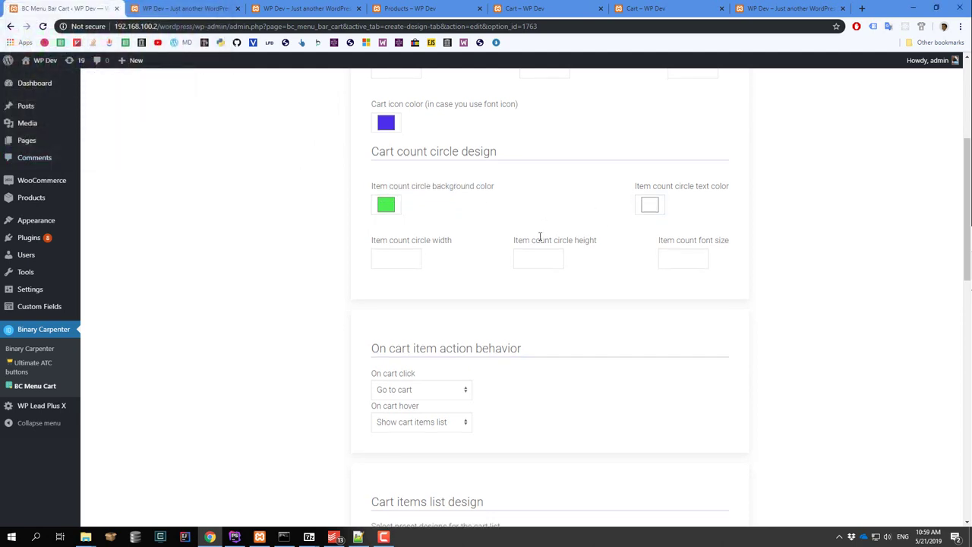
scroll(539, 237, down, 10)
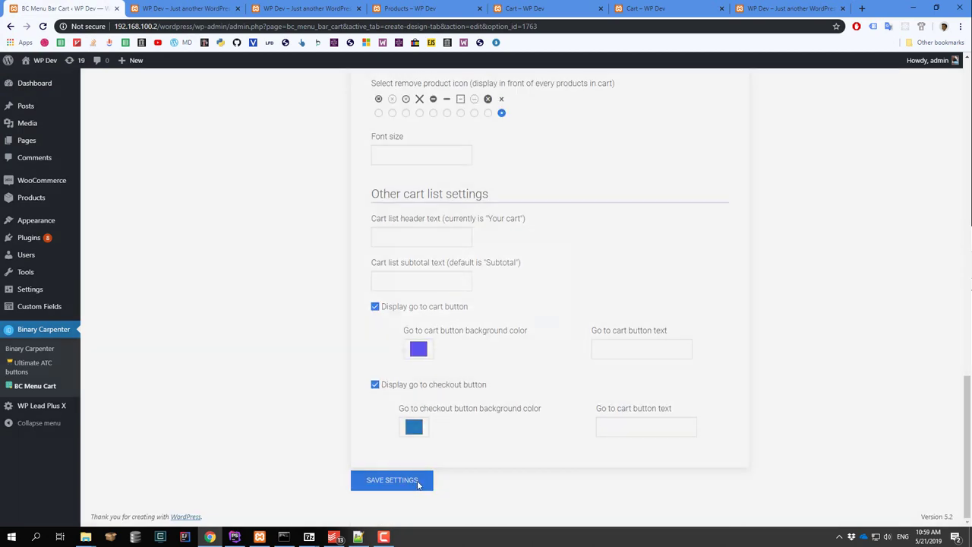
click(418, 480)
click(582, 338)
Reload the storefront and open the cart dropdown to check the green count circle
click(759, 11)
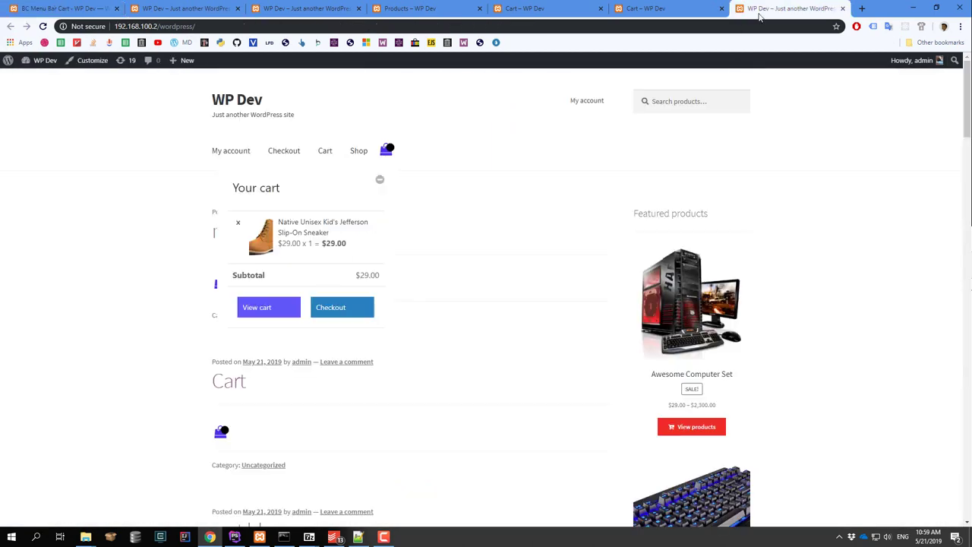
click(843, 8)
click(61, 8)
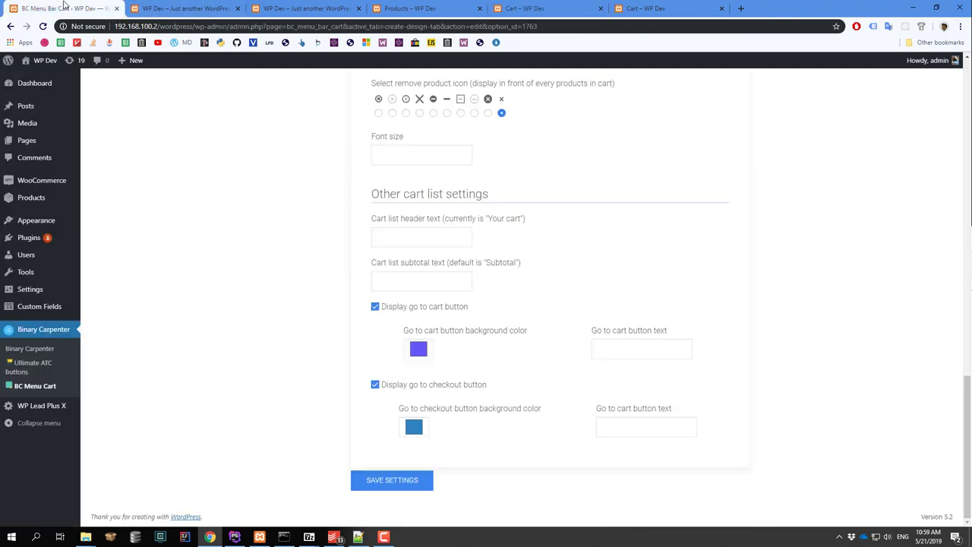
click(790, 9)
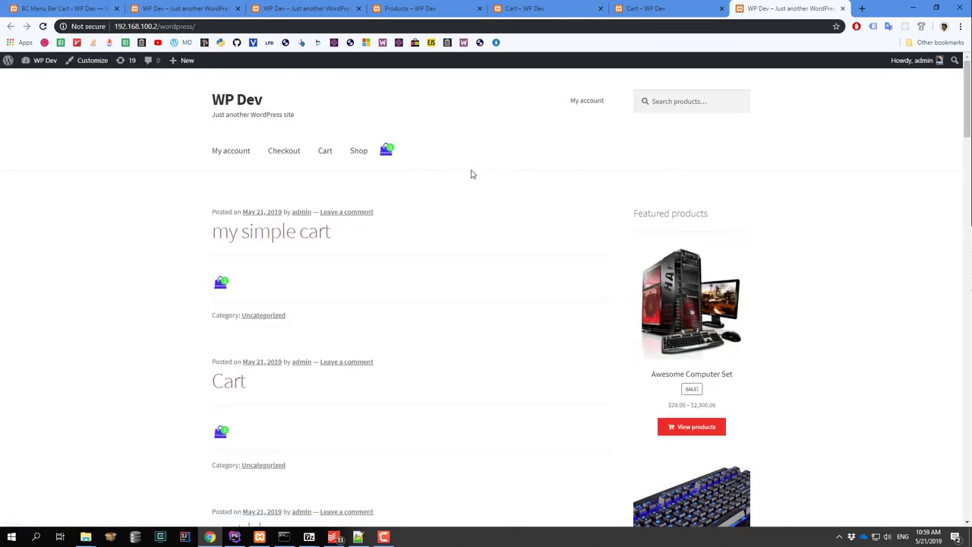
click(396, 152)
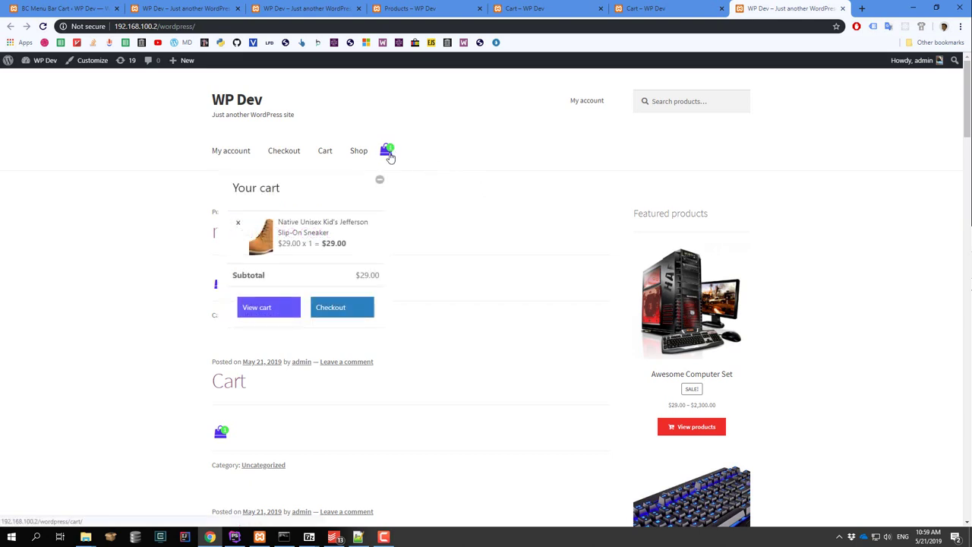
click(379, 183)
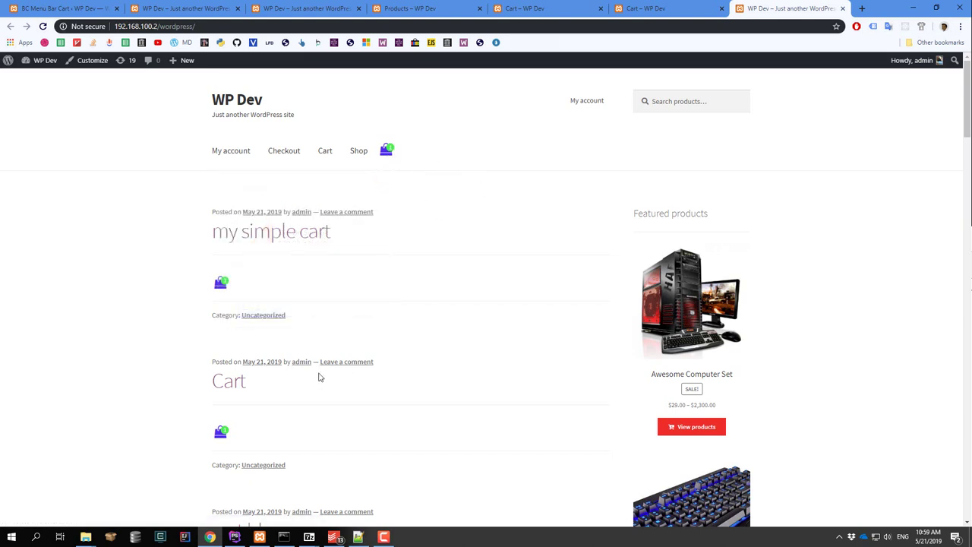
Add Designer shoes hot trend 2090 to the cart from the Shop page
click(359, 150)
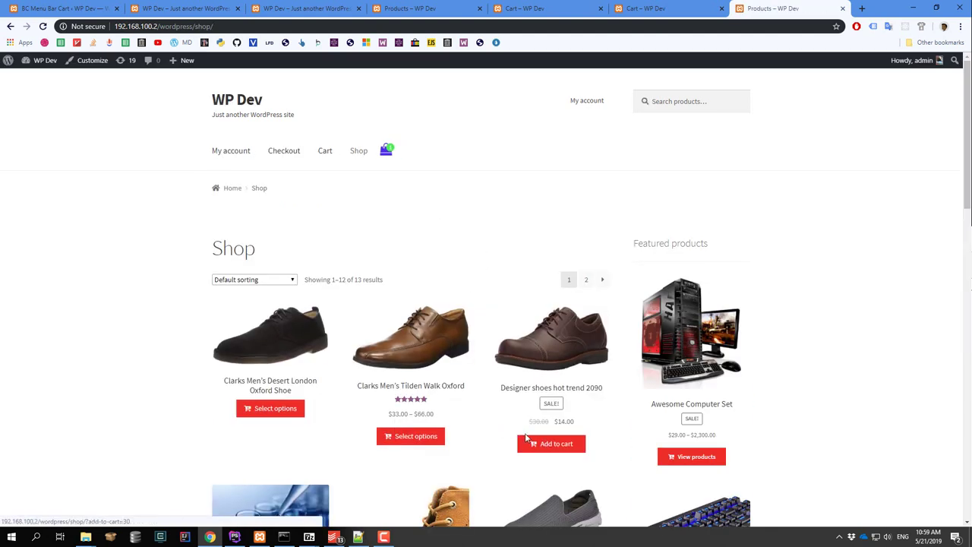
click(558, 446)
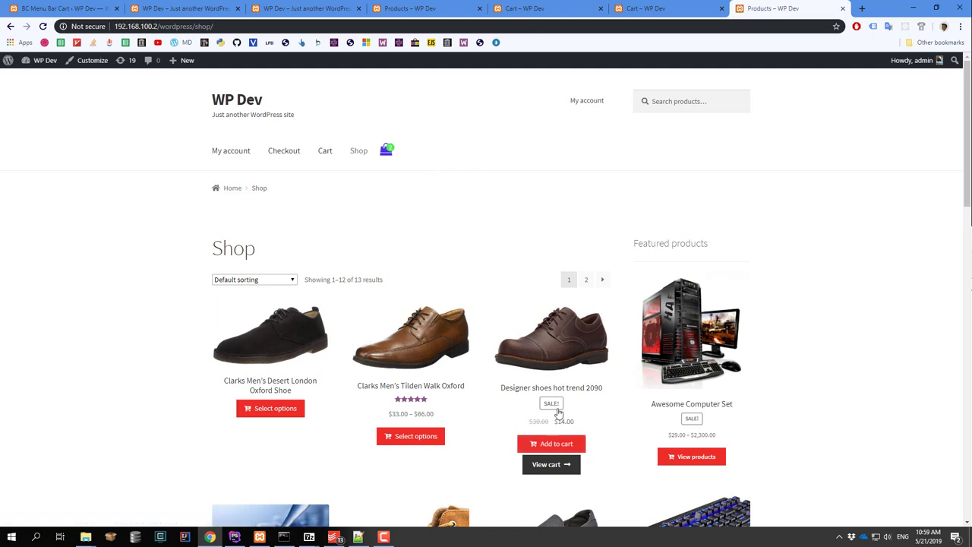
click(554, 447)
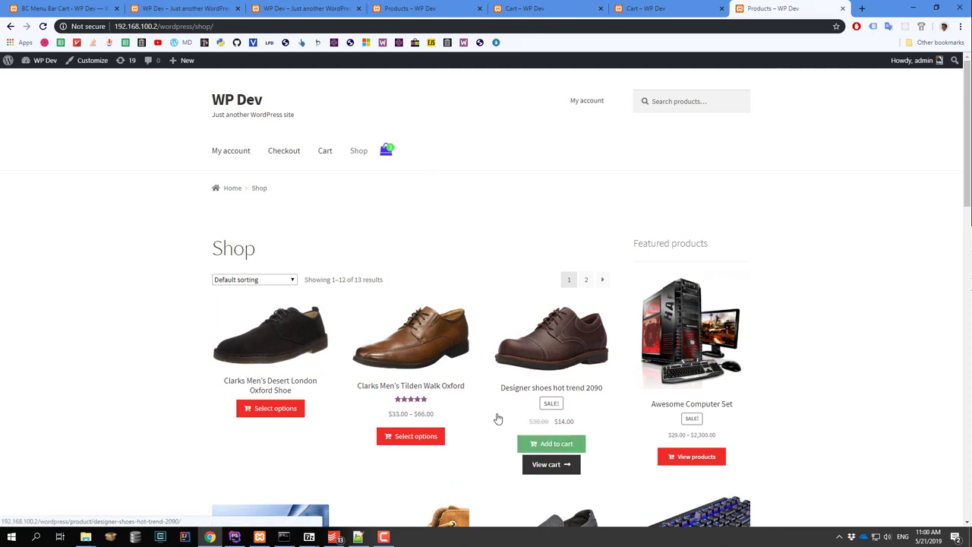
scroll(497, 417, down, 4)
scroll(502, 421, up, 4)
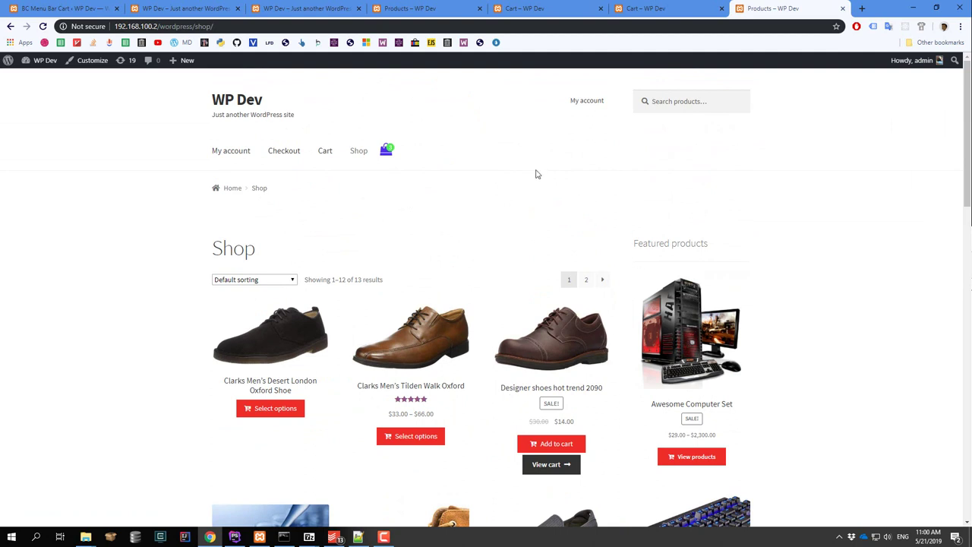
click(171, 9)
click(67, 8)
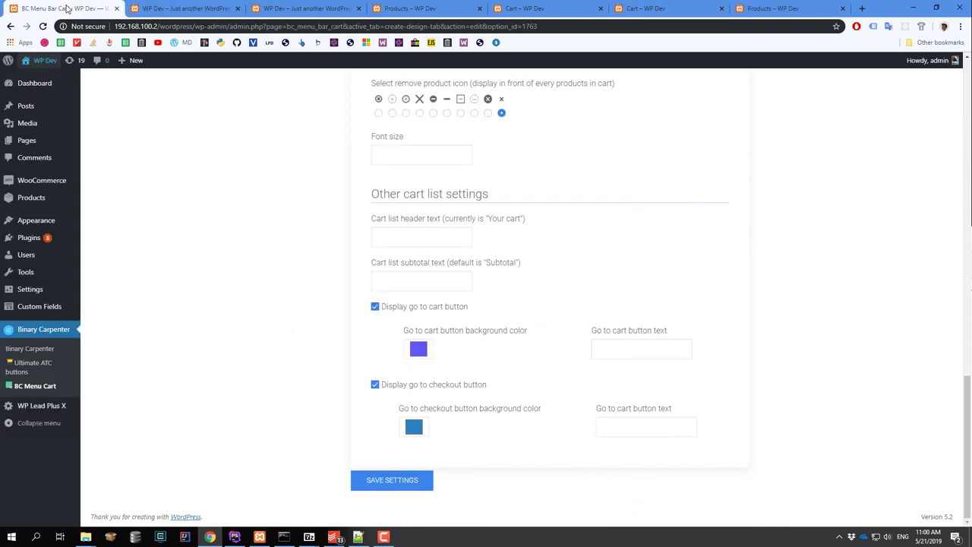
key(ctrl+shift+Tab)
key(ctrl+shift+Tab)
key(ctrl+shift+Tab)
key(ctrl+shift+Tab)
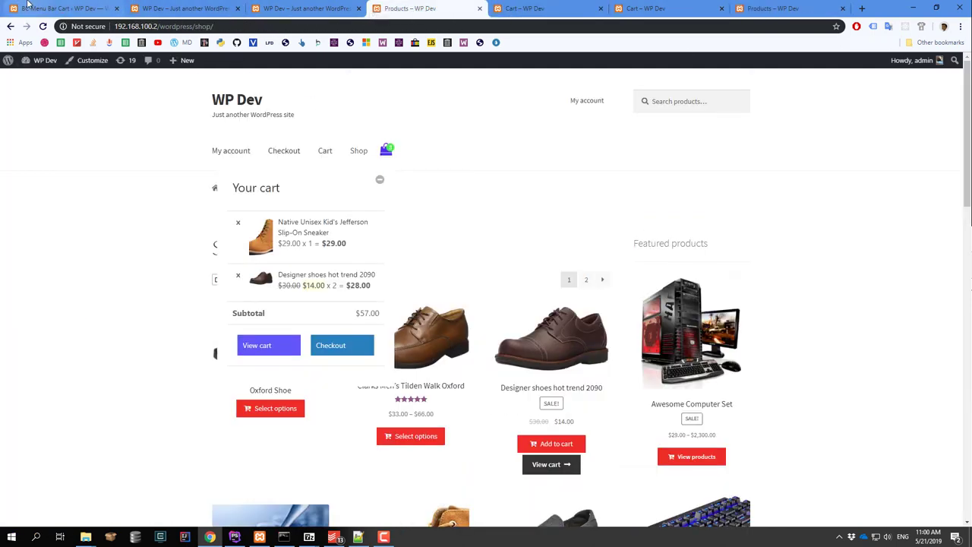
click(26, 7)
scroll(223, 221, up, 2)
scroll(391, 185, up, 5)
scroll(427, 176, up, 5)
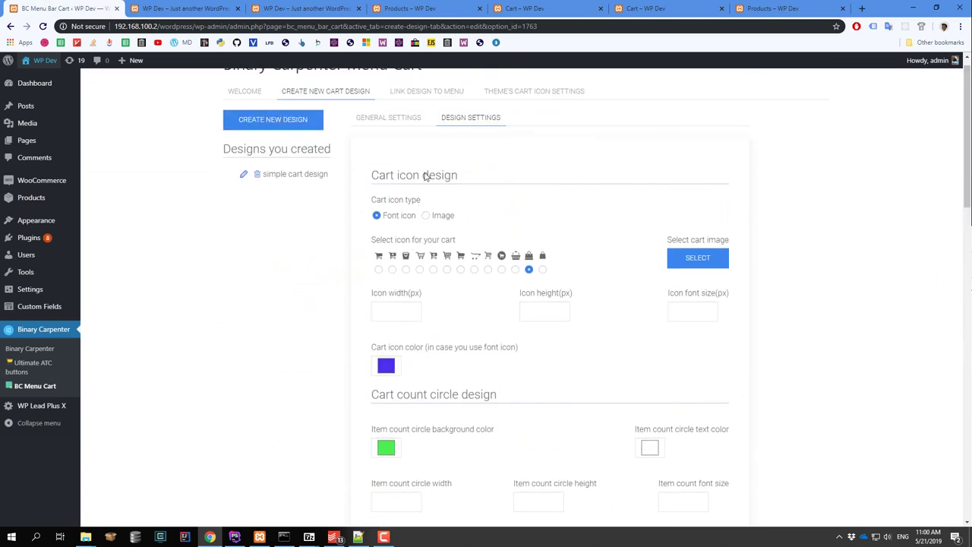
click(410, 133)
scroll(531, 267, down, 3)
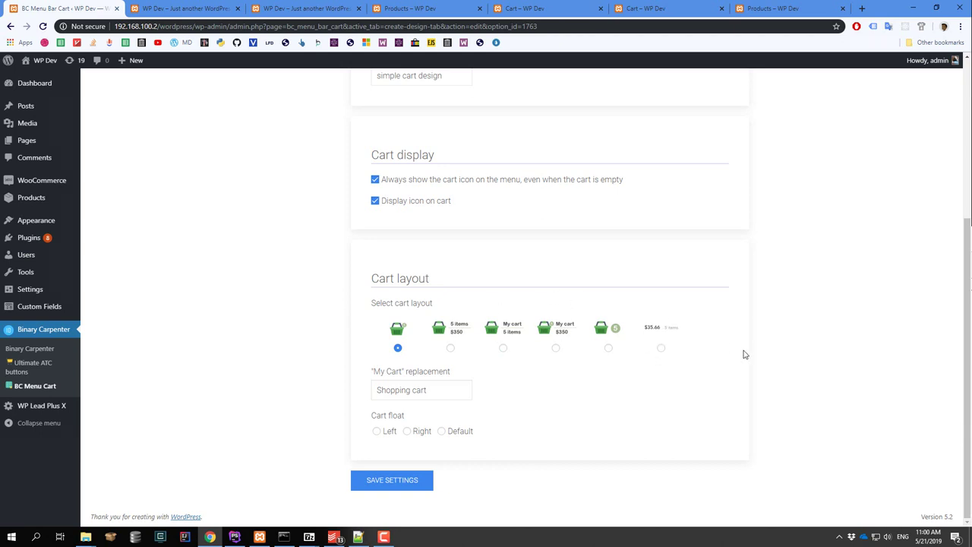
scroll(697, 326, up, 3)
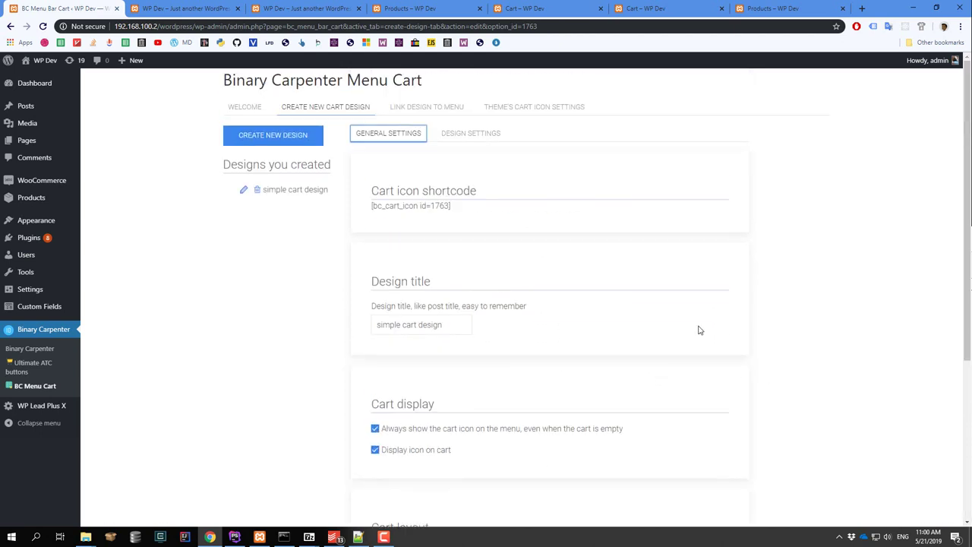
scroll(683, 304, down, 3)
scroll(653, 281, up, 4)
scroll(695, 380, down, 4)
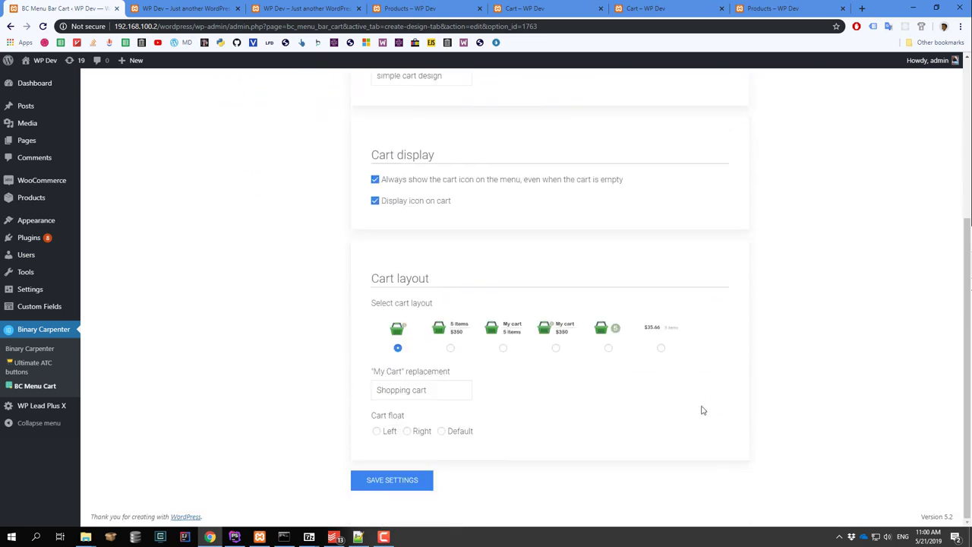
scroll(716, 367, up, 2)
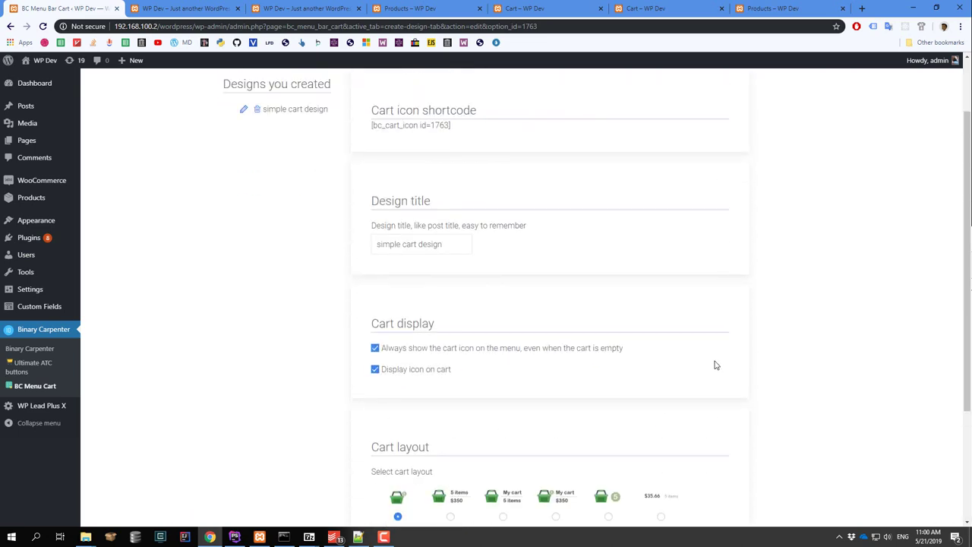
scroll(715, 366, up, 1)
scroll(628, 328, down, 3)
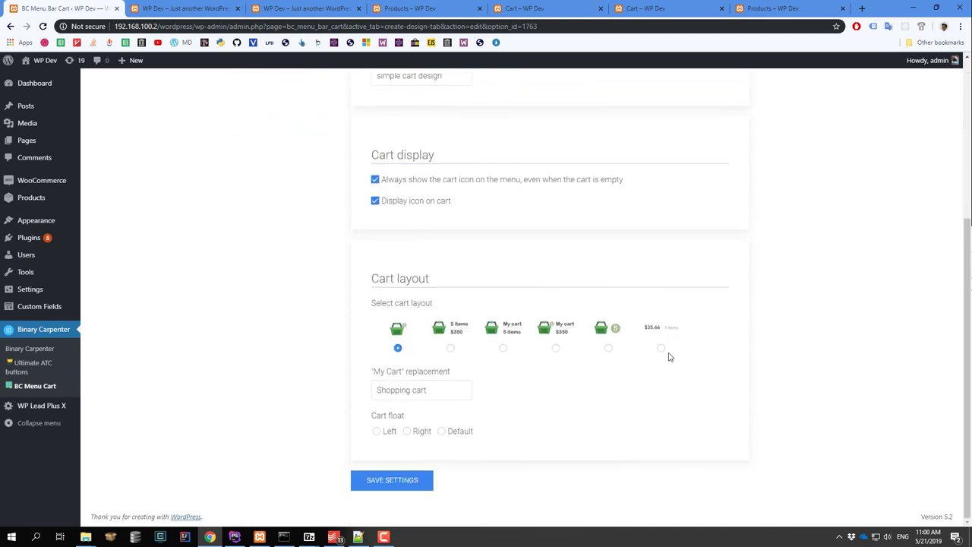
scroll(592, 287, up, 3)
click(471, 132)
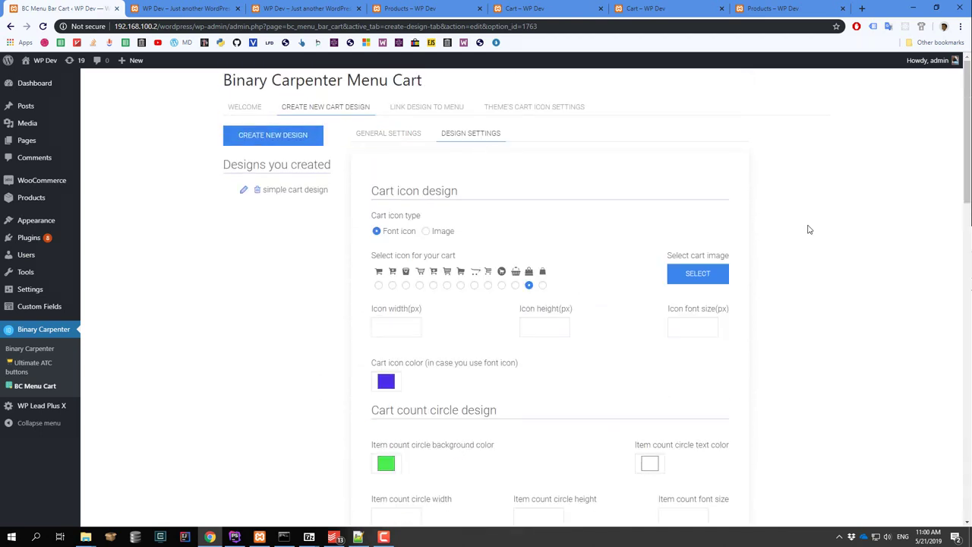